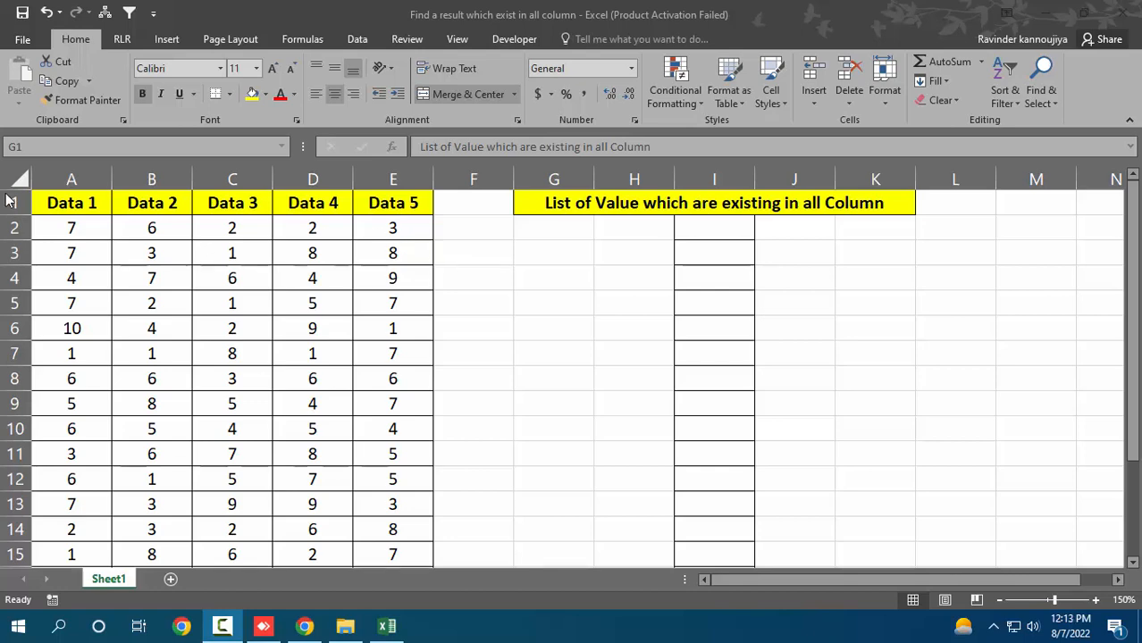
Step: Review the Data 1 to Data 5 headers, the values beneath them and the empty results column I
left_click(89, 204)
left_click(132, 203)
left_click(212, 205)
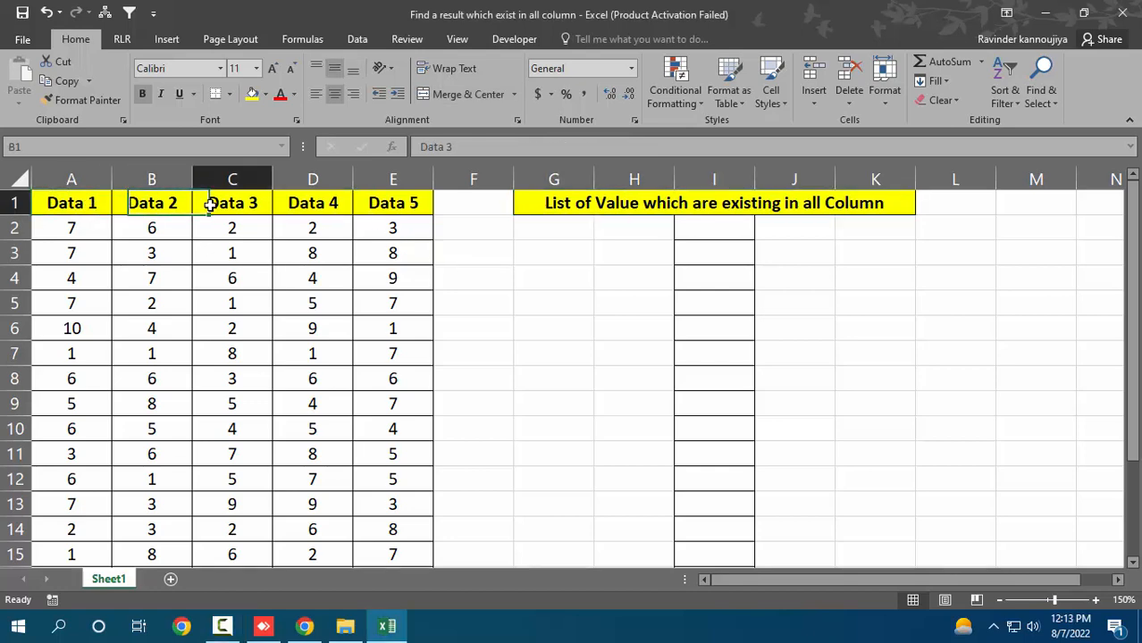
left_click(301, 204)
left_click(386, 204)
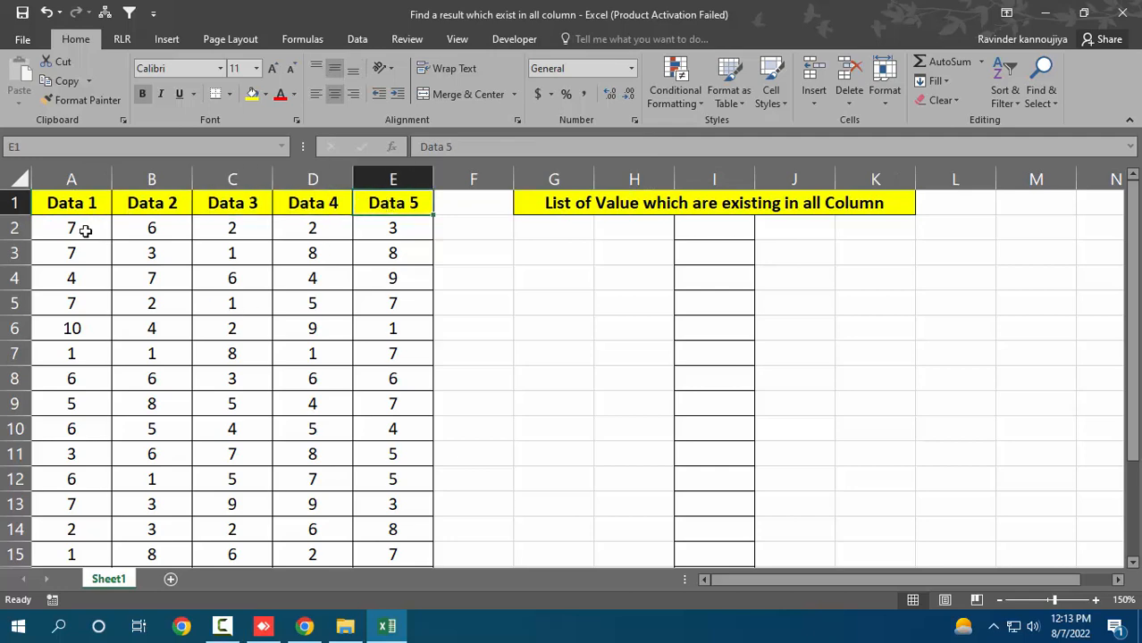
left_click_drag(78, 228, 84, 546)
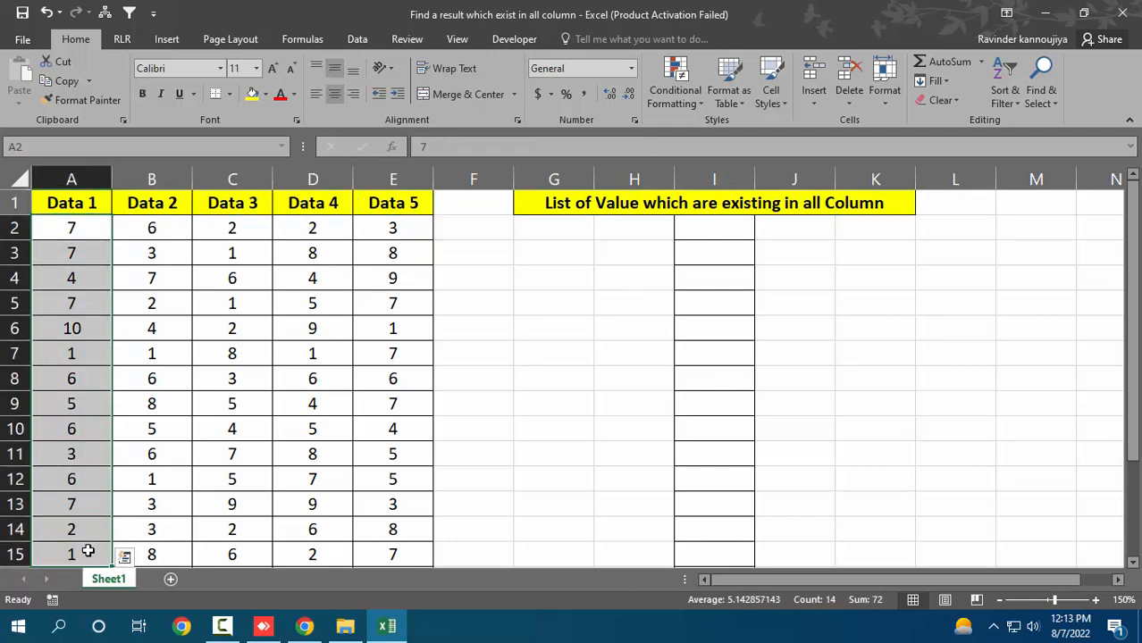
left_click(72, 272)
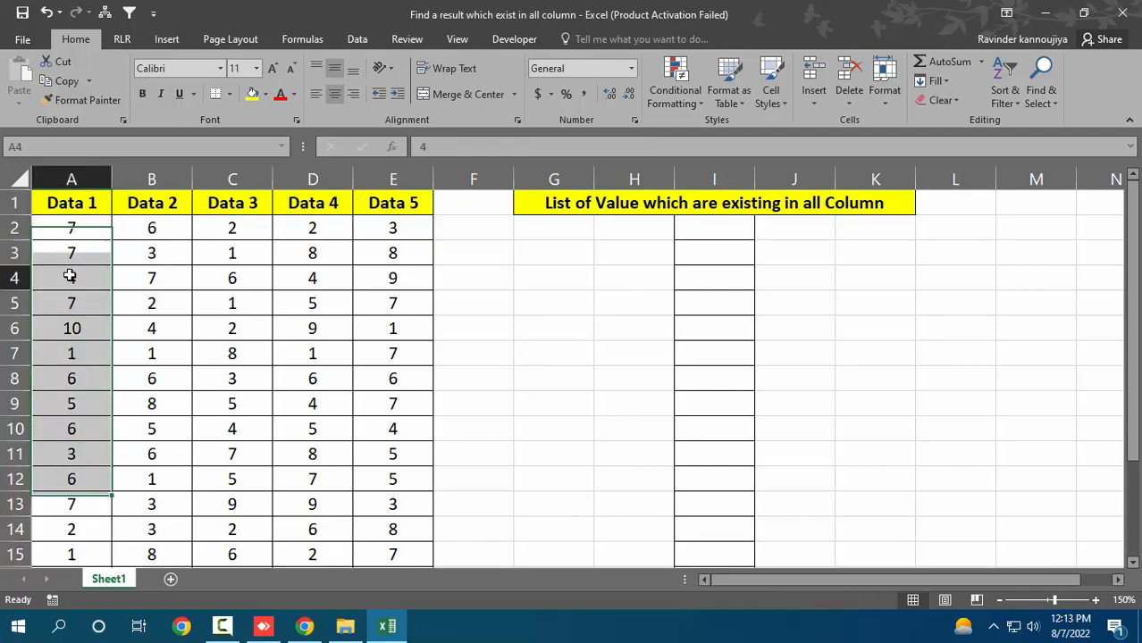
left_click(78, 225)
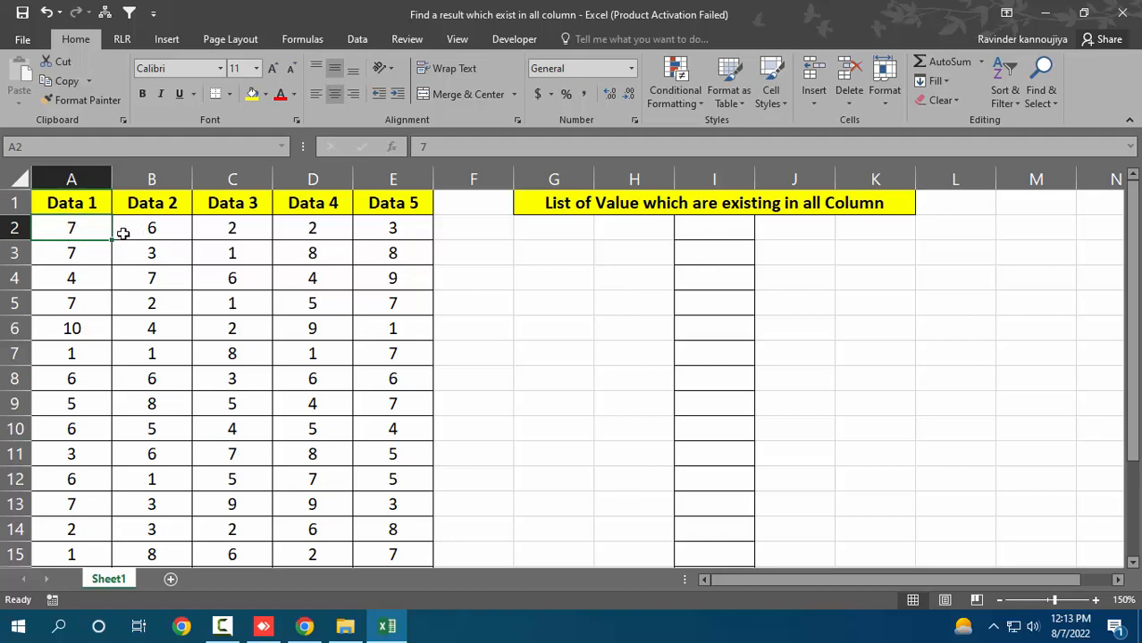
left_click_drag(134, 231, 380, 551)
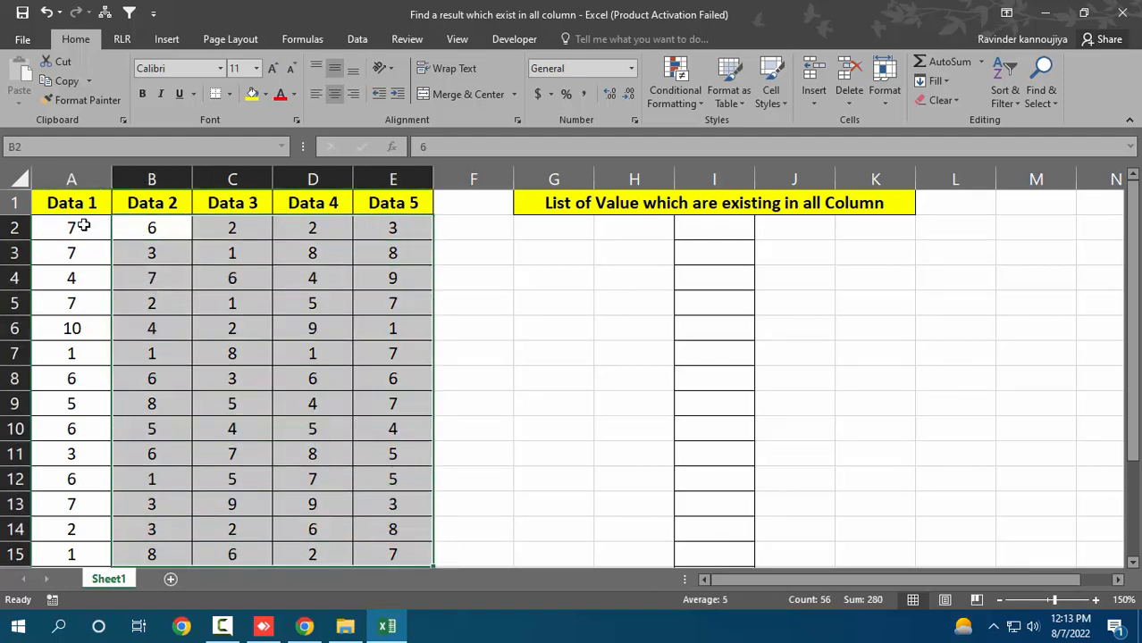
left_click_drag(84, 226, 77, 552)
left_click(714, 227)
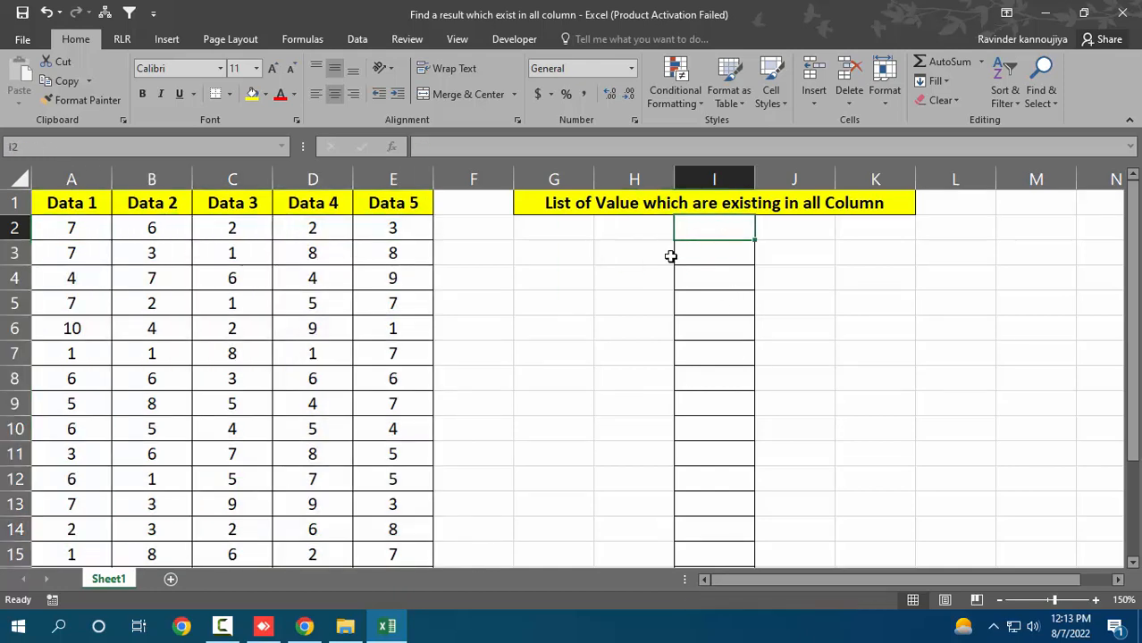
Step: Compare the Data 1 values with the other four data columns to see which belong in the results list
left_click(79, 329)
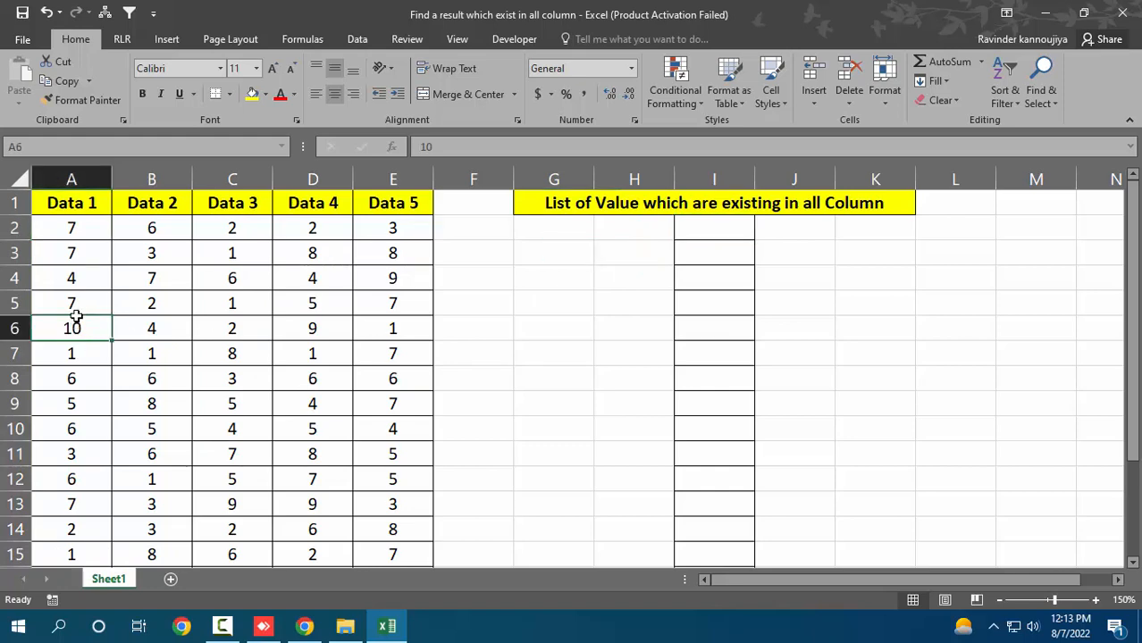
left_click_drag(152, 252, 158, 377)
left_click_drag(232, 253, 312, 378)
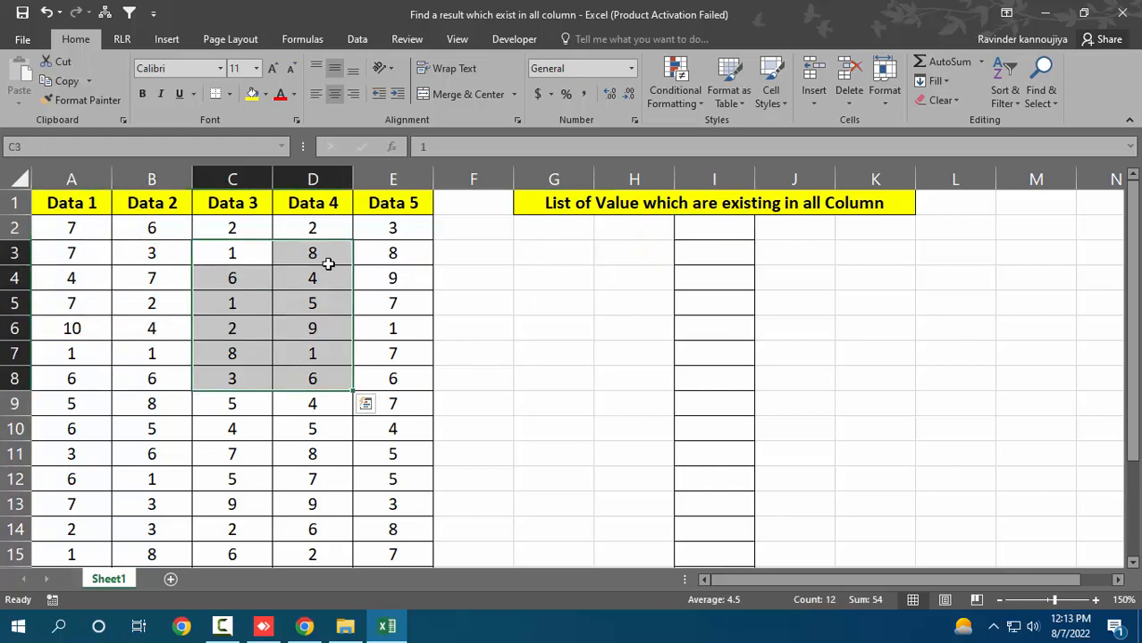
left_click_drag(328, 259, 328, 380)
left_click_drag(388, 275, 407, 388)
left_click(728, 322)
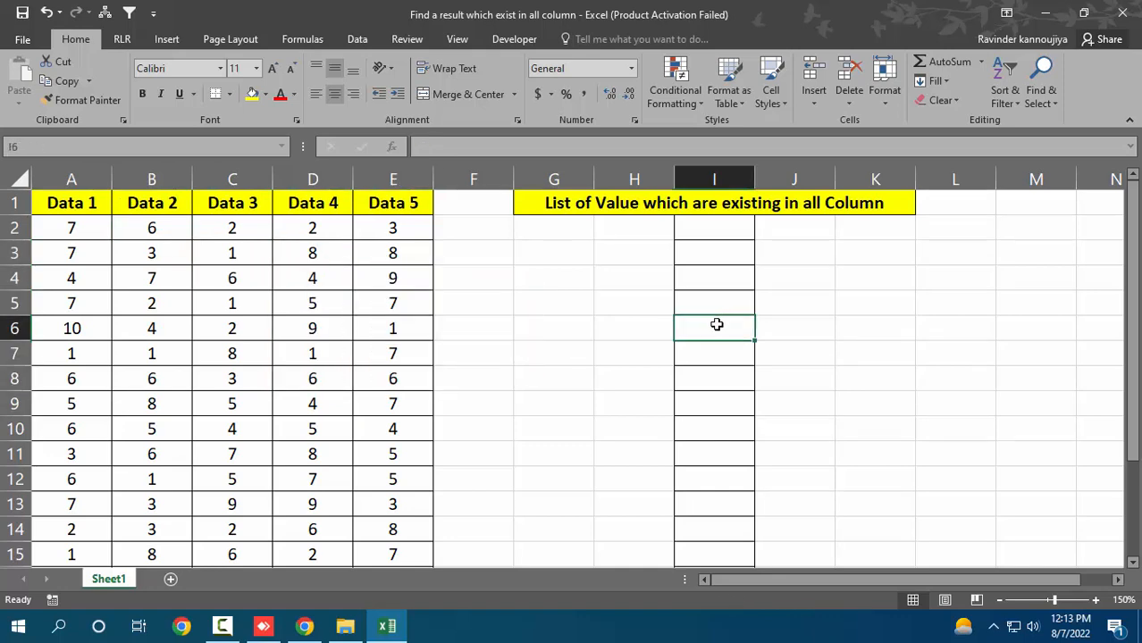
left_click(86, 483)
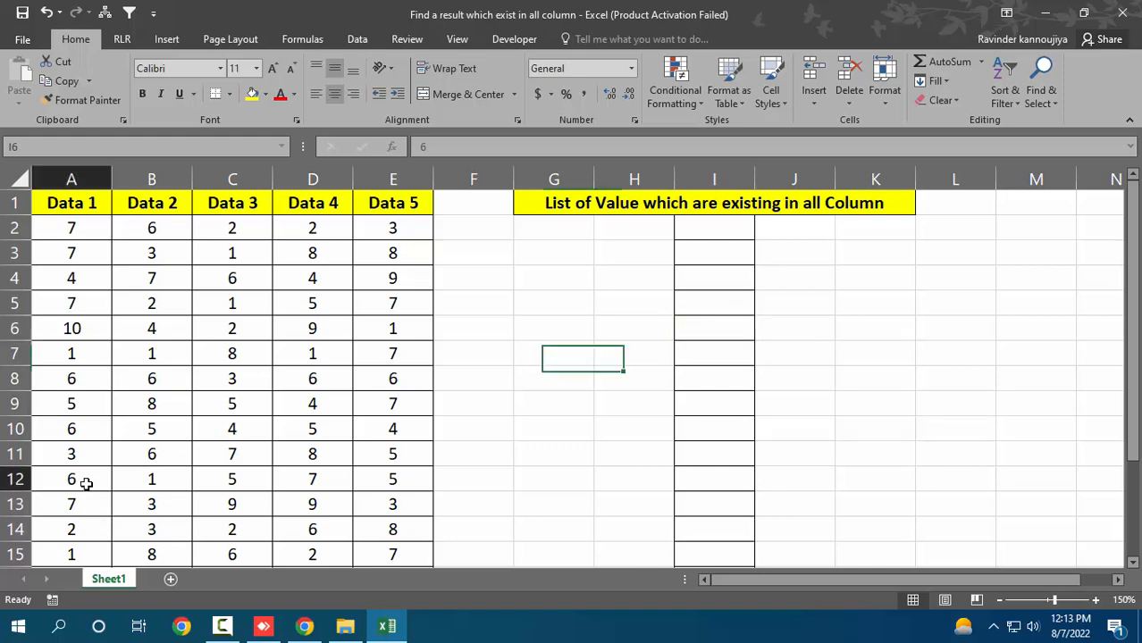
left_click_drag(78, 281, 76, 478)
left_click_drag(151, 329, 154, 455)
left_click_drag(234, 304, 234, 456)
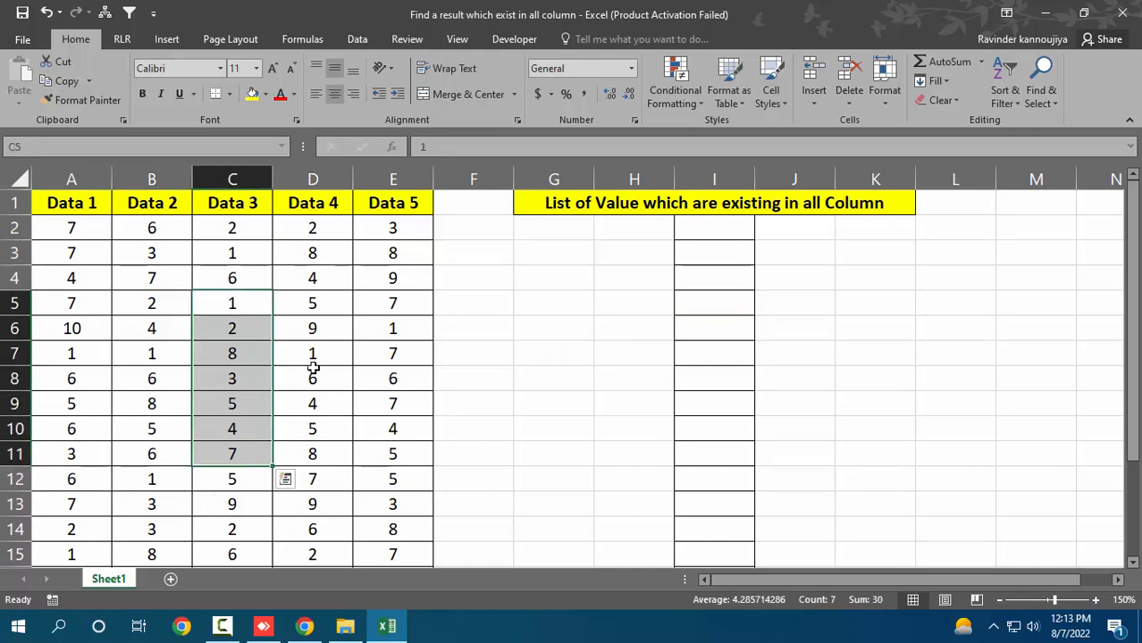
left_click_drag(312, 355, 334, 454)
left_click_drag(393, 354, 401, 433)
left_click_drag(554, 376, 554, 406)
left_click(705, 377)
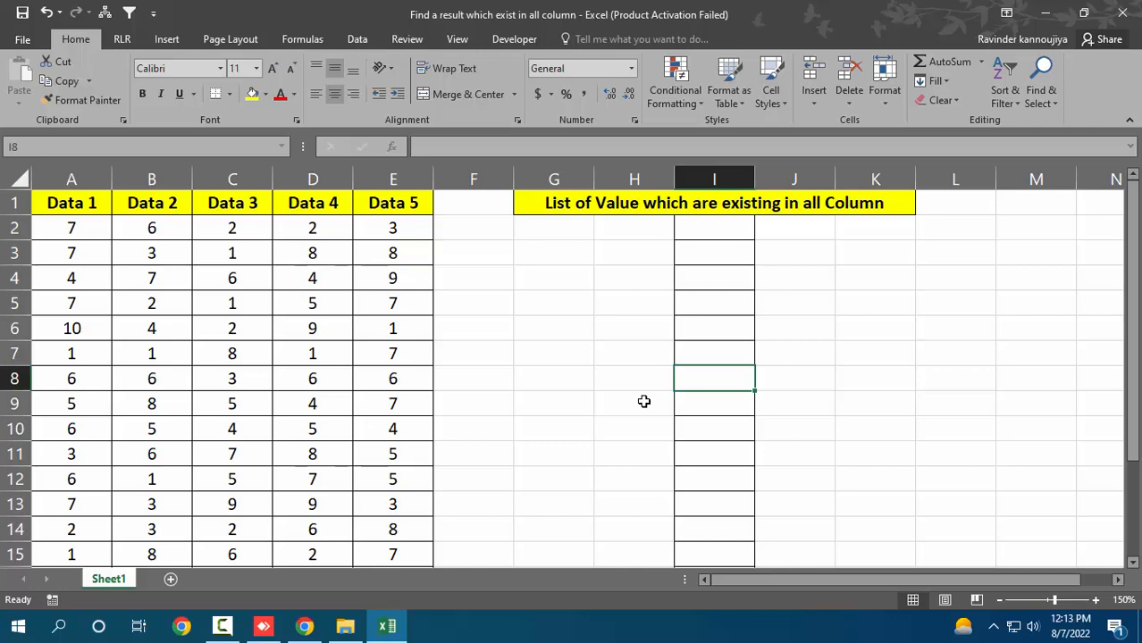
Step: Begin a formula in cell I2 with an AND function nested as the IF condition: =IF(AND(
key("Up")
key("Up")
key("Up")
key("Up")
key("Up")
key("Up")
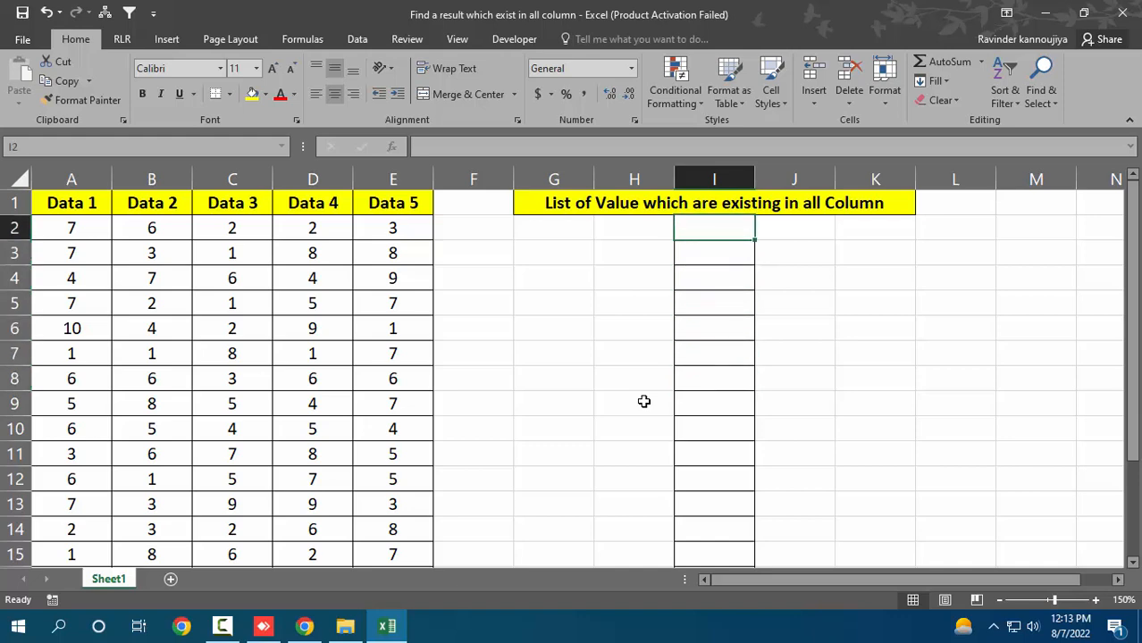
type("=if")
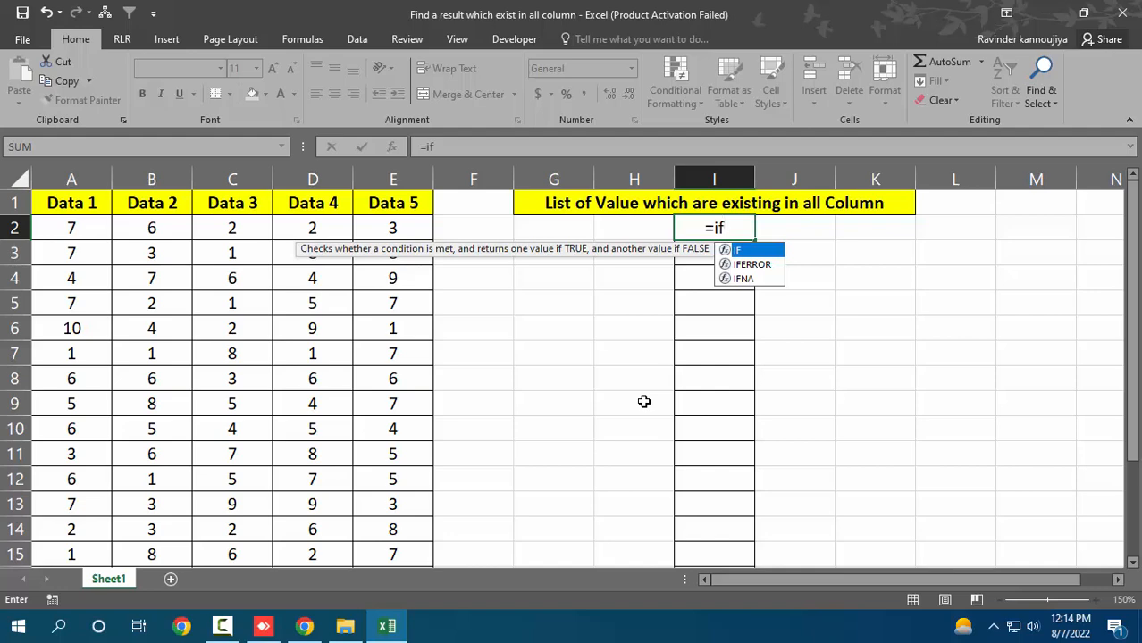
key("Tab")
type("an")
key("Tab")
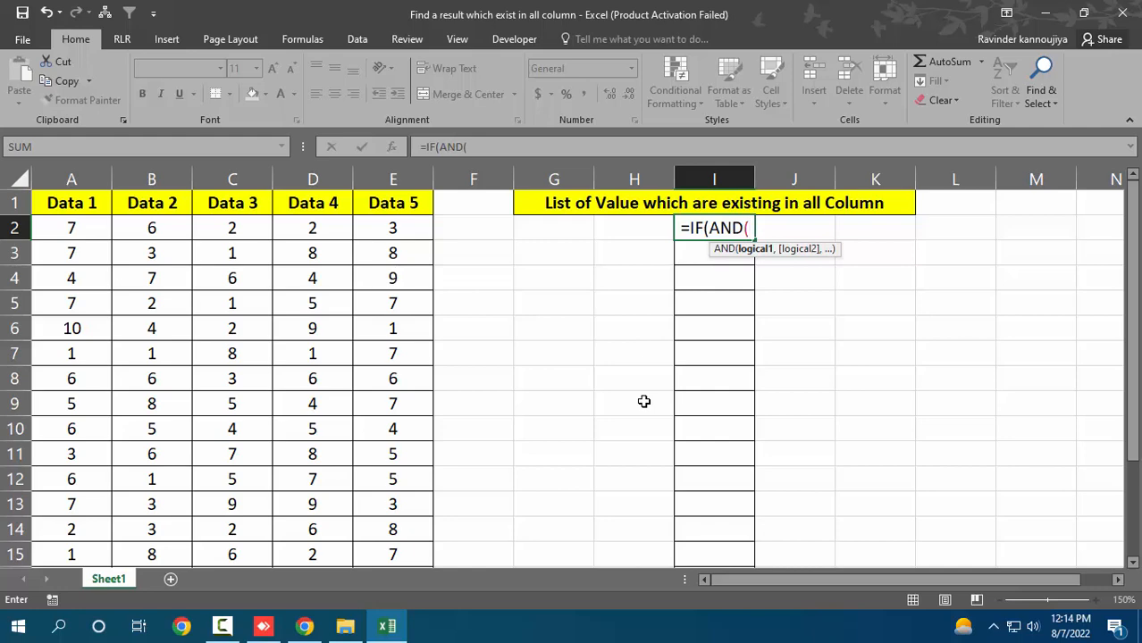
Step: Add a COUNTIF as the first AND condition, with the Data 2 values as absolute range $B$2:$B$16
type("count")
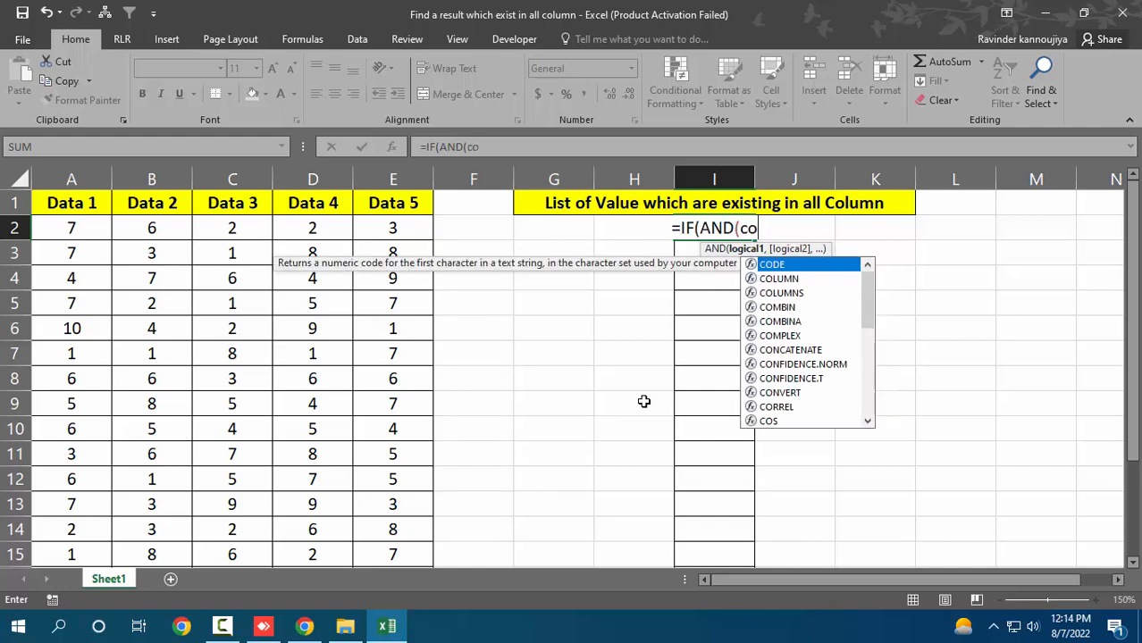
key("Down")
key("Down")
key("Down")
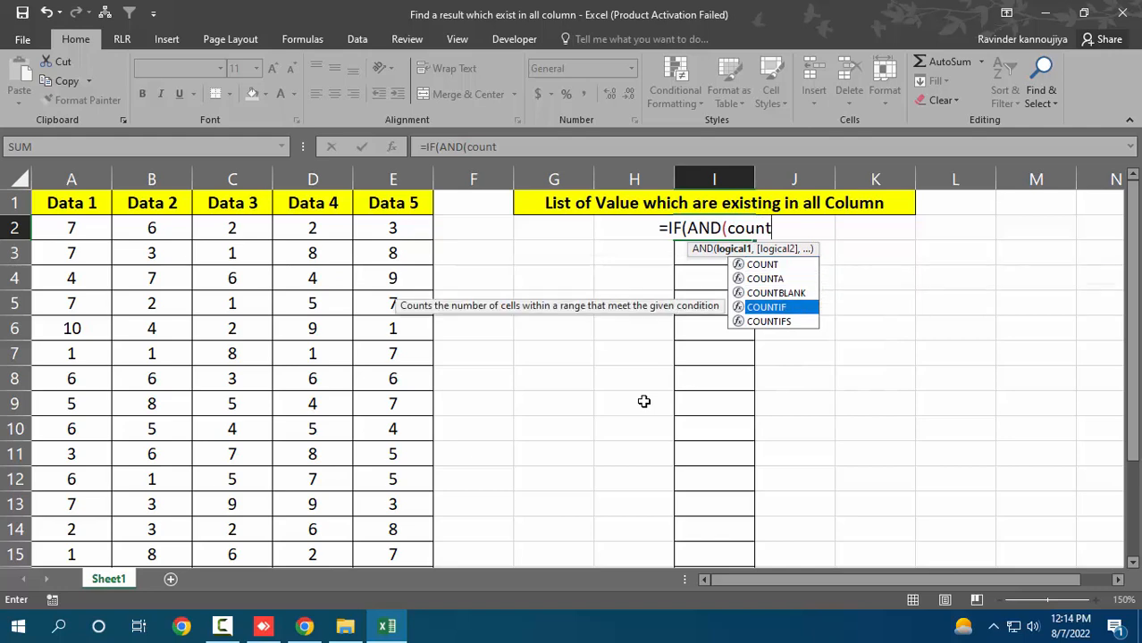
key("Tab")
key("Left")
key("Left")
key("Left")
key("Left")
key("Left")
key("Left")
key("Left")
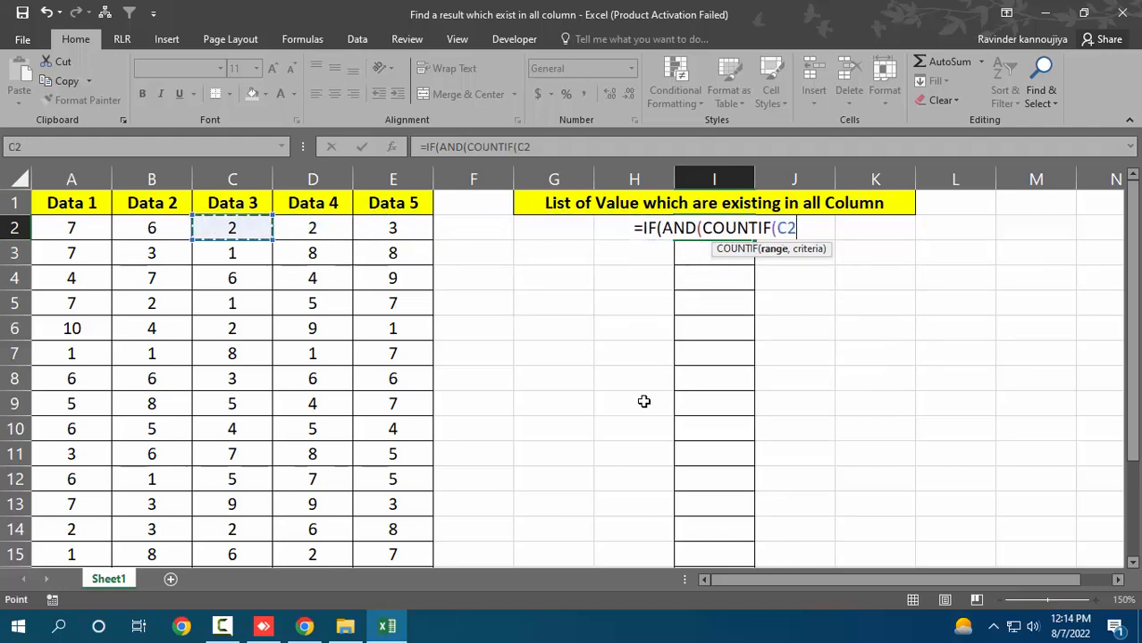
key("ctrl+shift+Down")
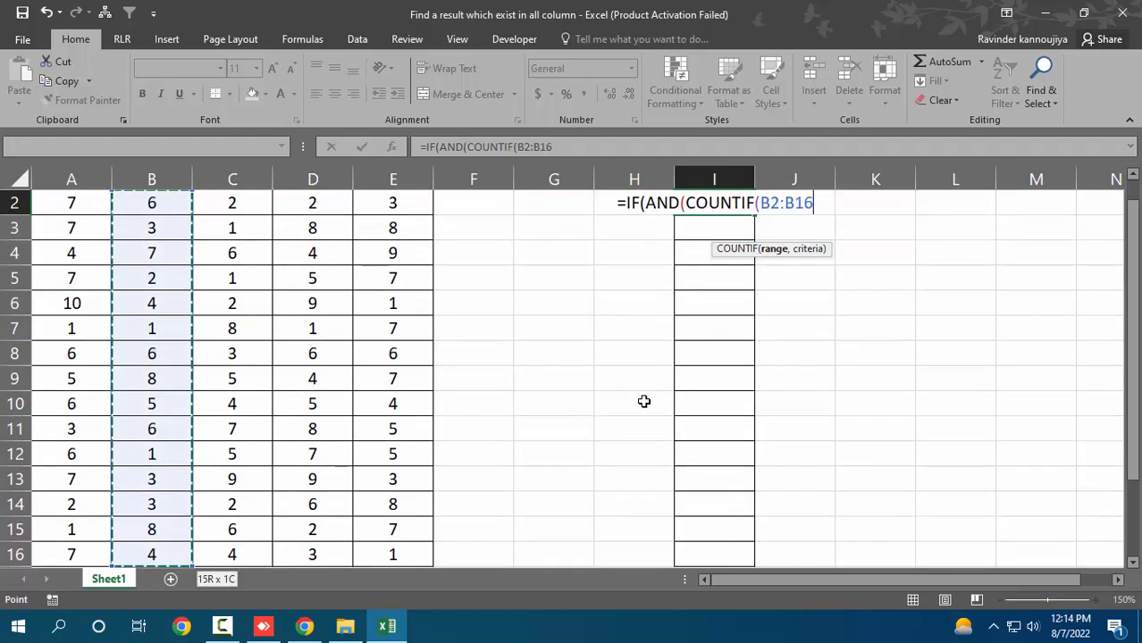
key("F4")
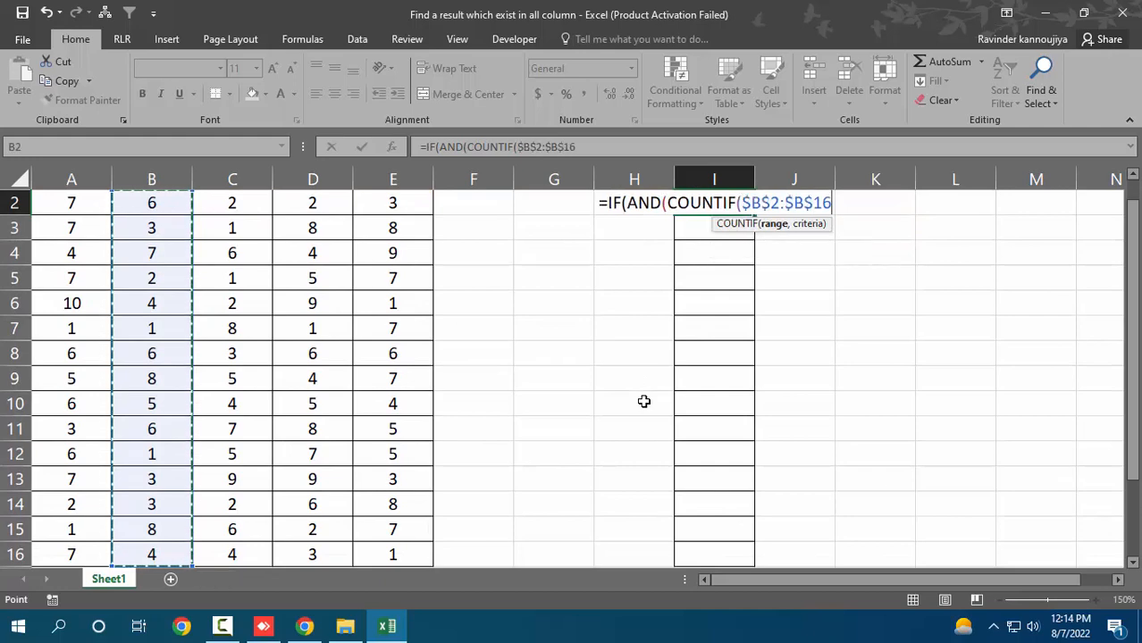
Step: Complete the Data 2 COUNTIF with A2 as its criteria and require a count of >=1
type(",")
key("Left")
key("Left")
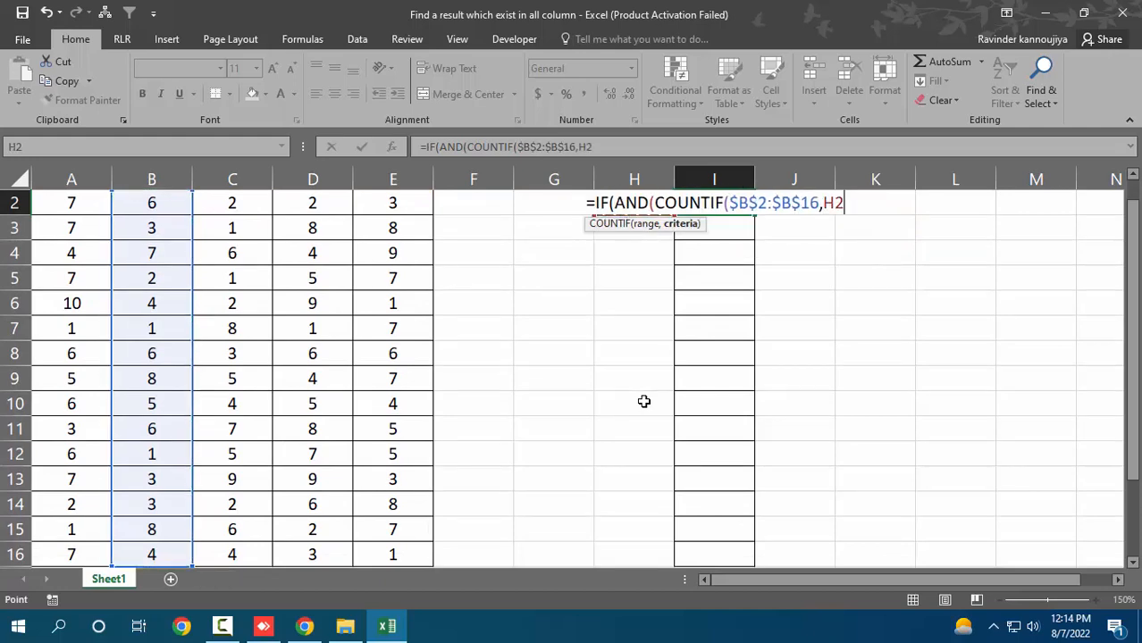
key("Home")
key("Up")
key("Down")
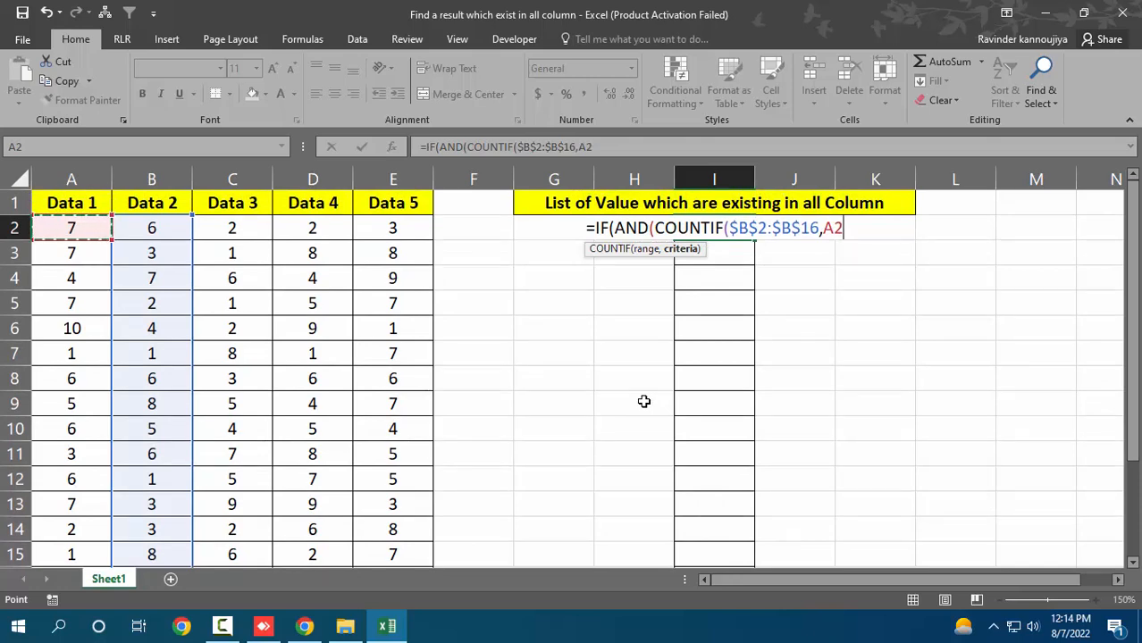
type(")")
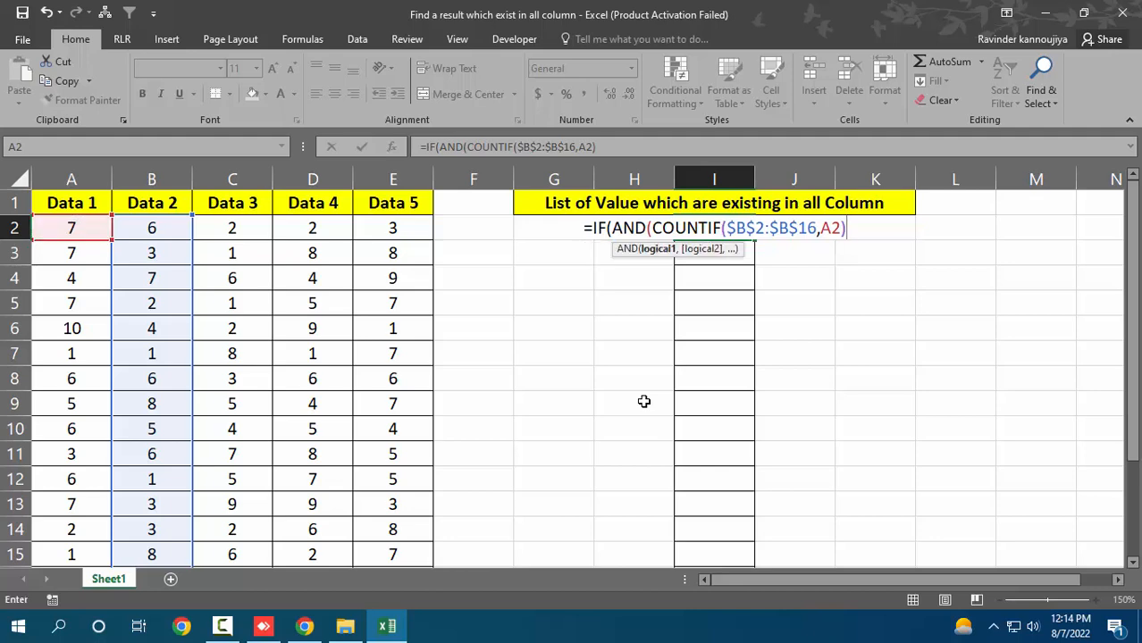
type(">=1")
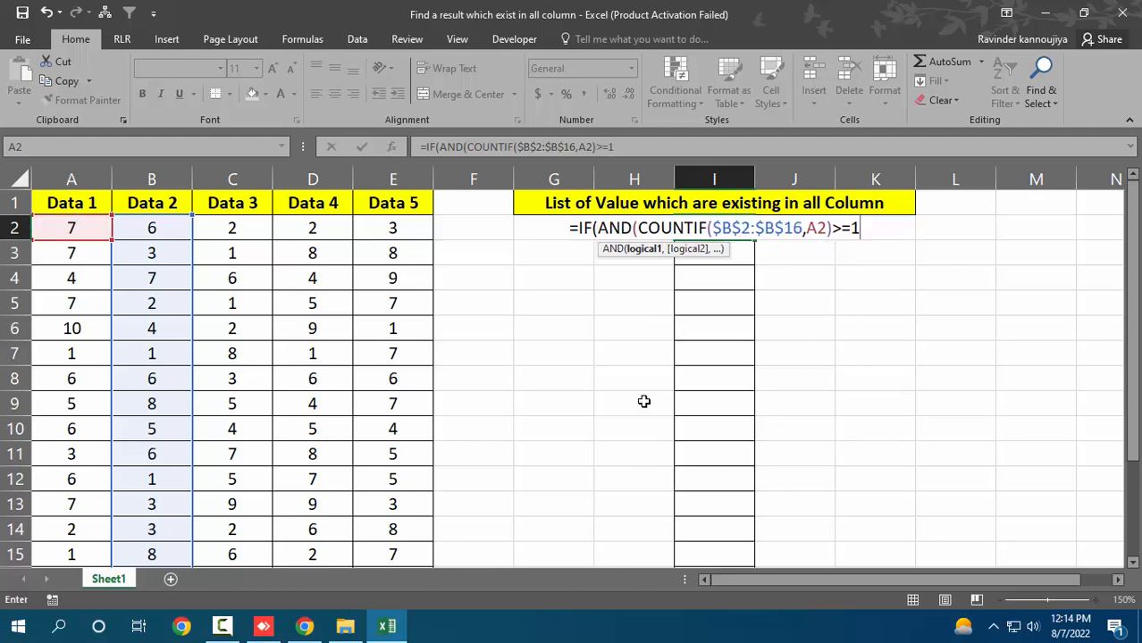
Step: Add a second COUNTIF condition to the AND, with the Data 3 values as absolute range $C$2:$C$16
type(",")
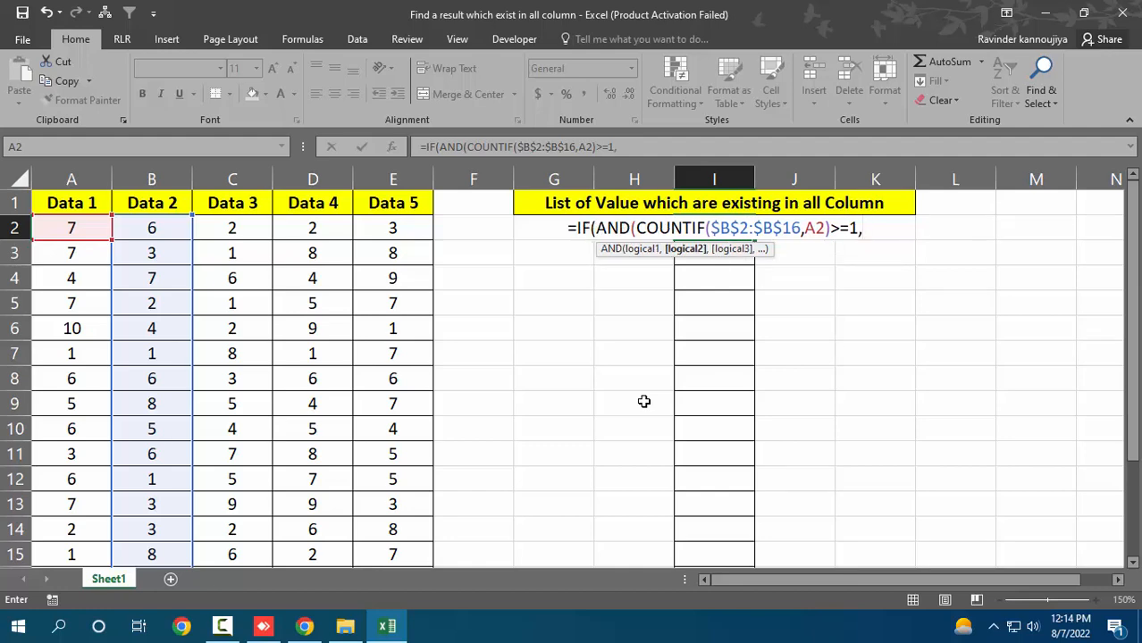
type("count")
key("Down")
key("Down")
key("Down")
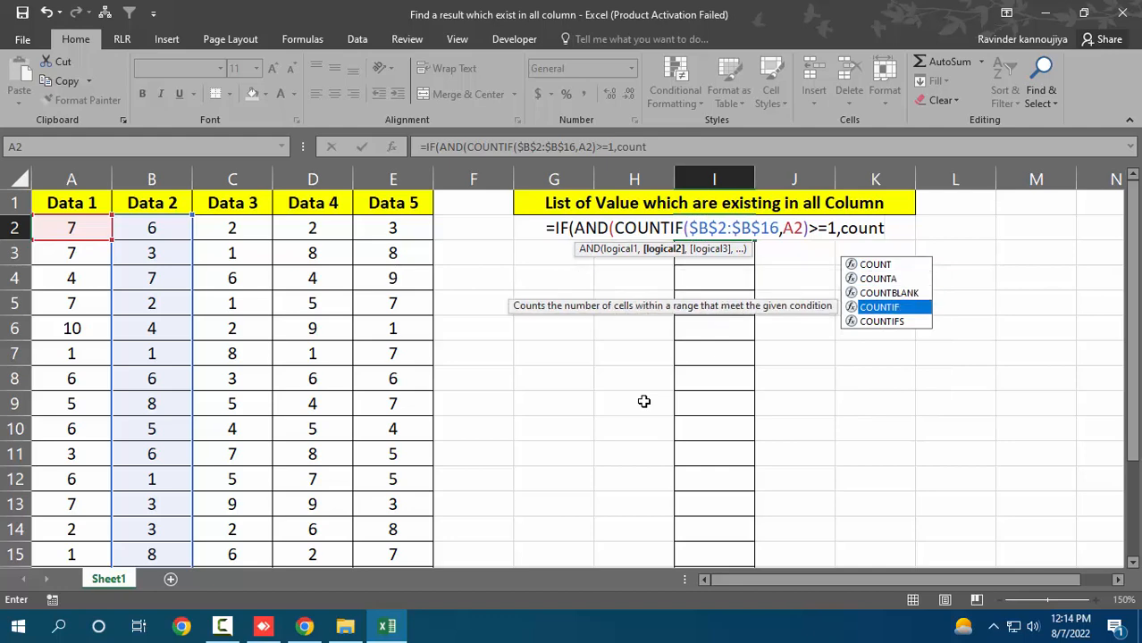
key("Tab")
key("Left")
key("Left")
key("Left")
key("Left")
key("Left")
key("Left")
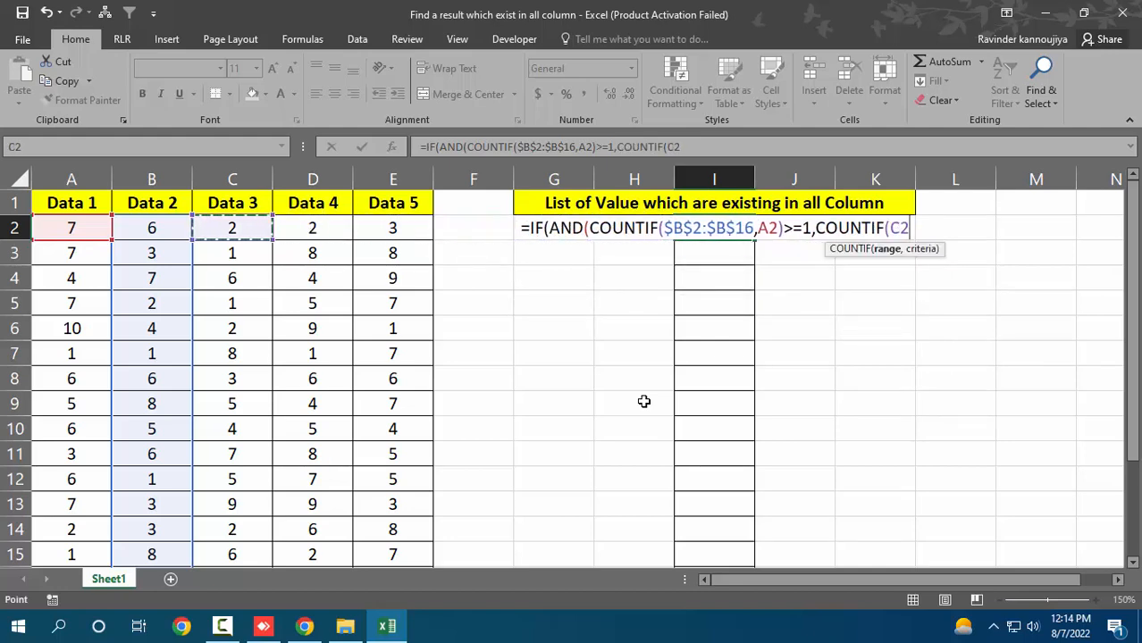
key("ctrl+shift+Down")
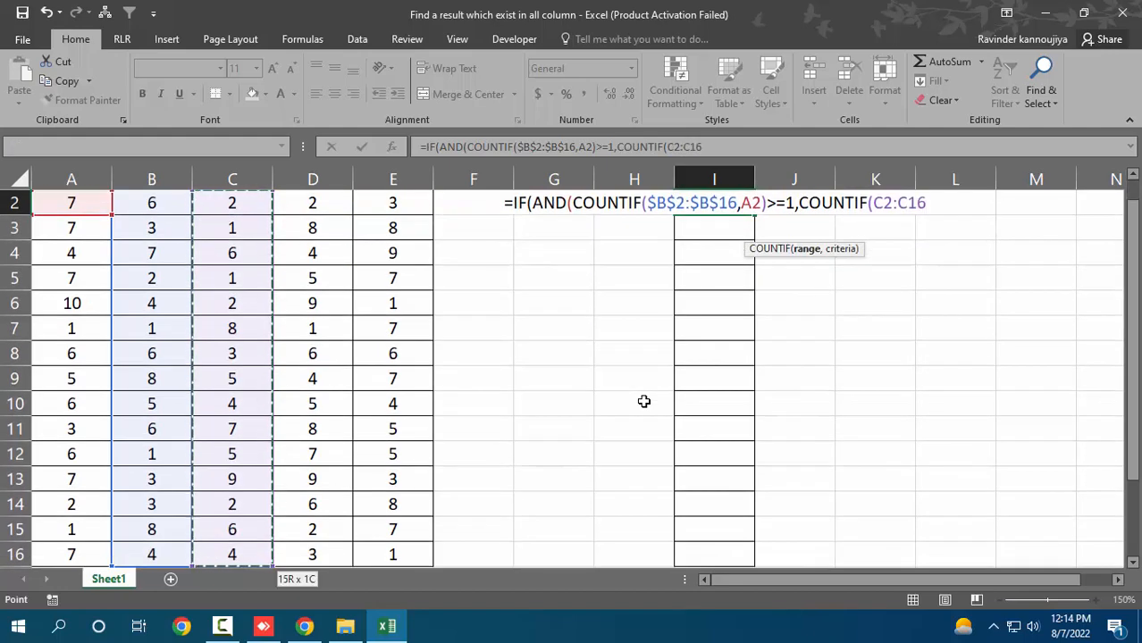
key("F4")
Step: Complete the Data 3 COUNTIF with A2 as its criteria and require a count of >=1
type(",")
key("Left")
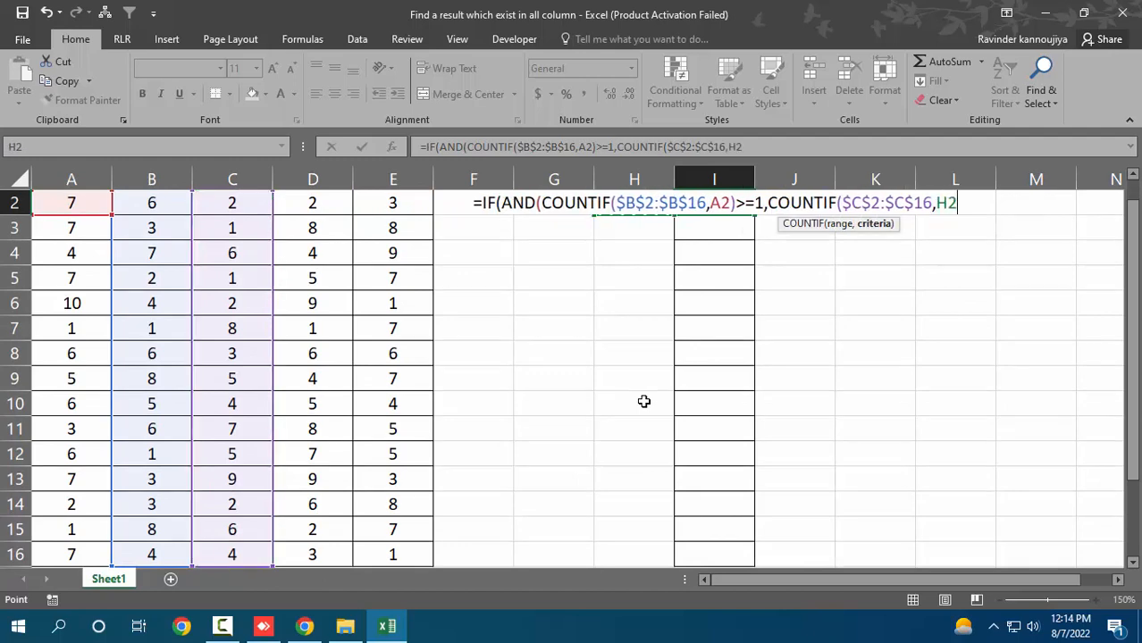
key("Left")
key("Left")
key("Left")
key("Left")
key("Left")
key("Left")
key("Left")
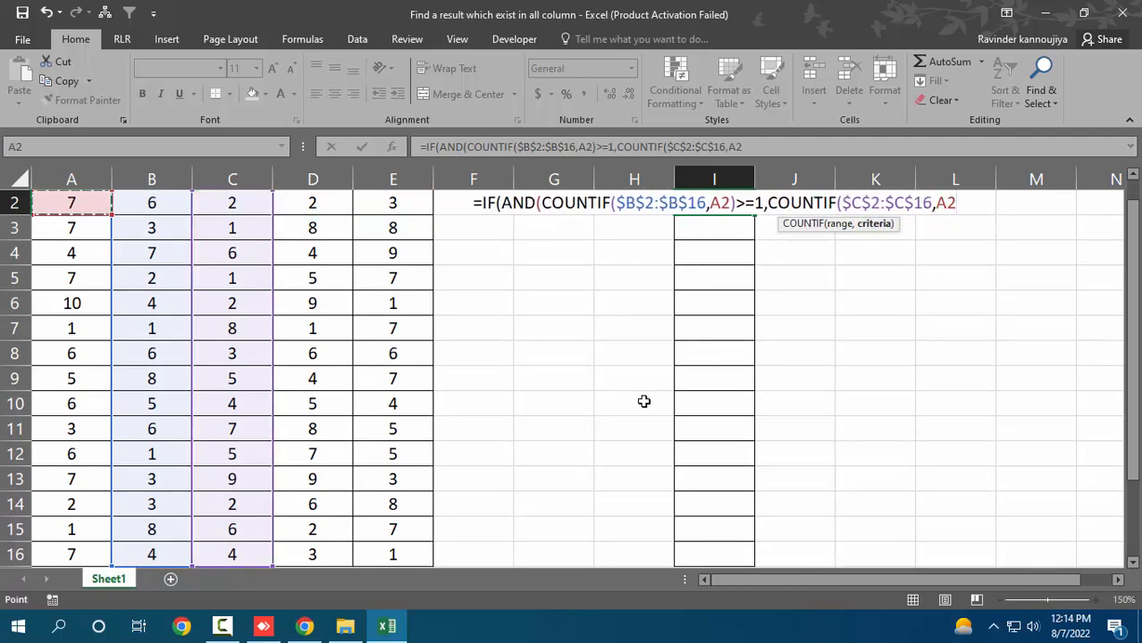
type(")")
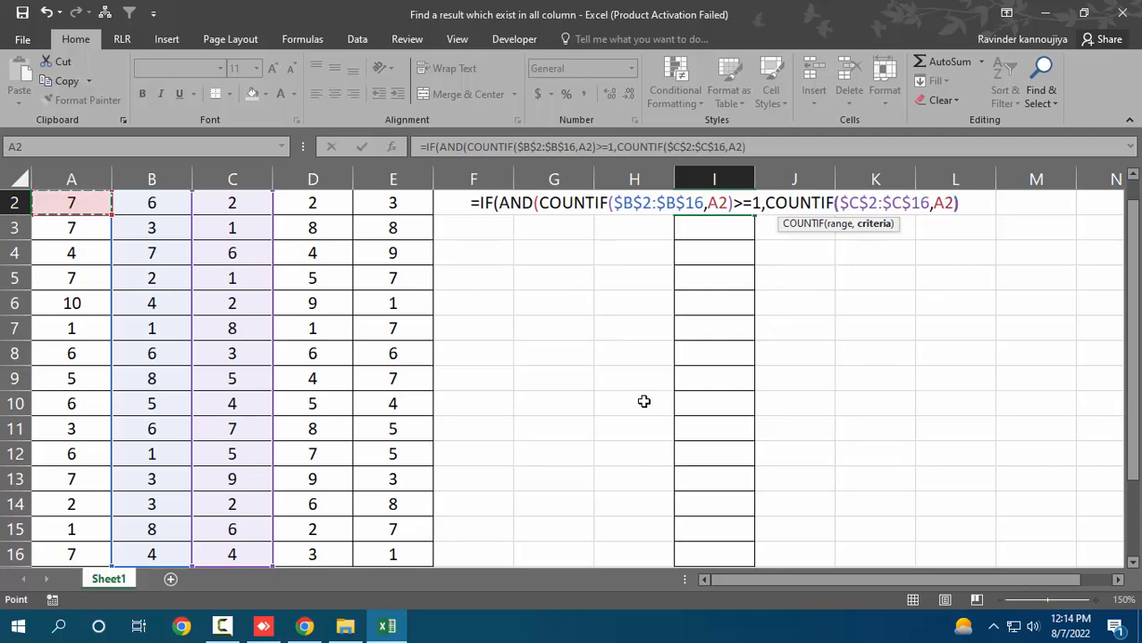
type(">=1")
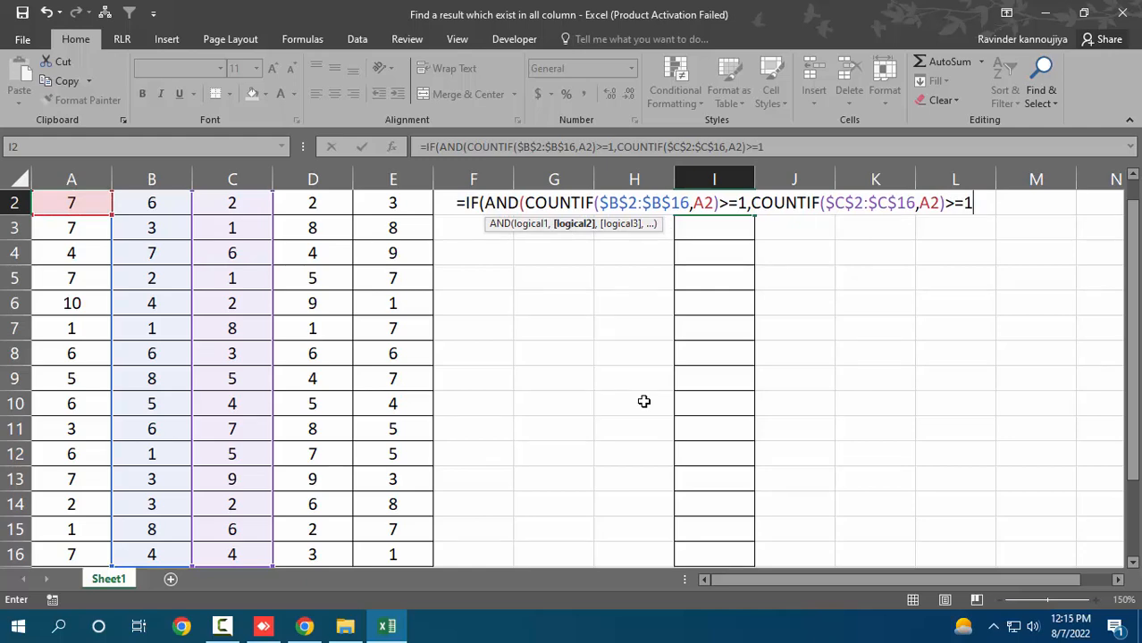
Step: Add a third COUNTIF condition to the AND, with the Data 4 values as absolute range $D$2:$D$16
type(",count")
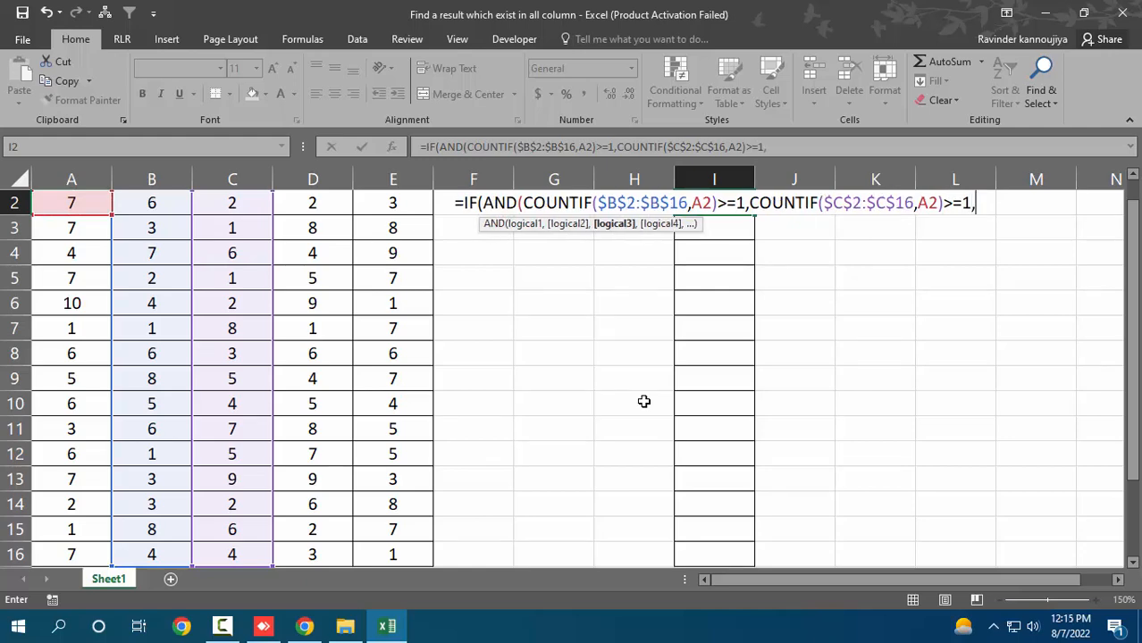
key("Down")
key("Down")
key("Down")
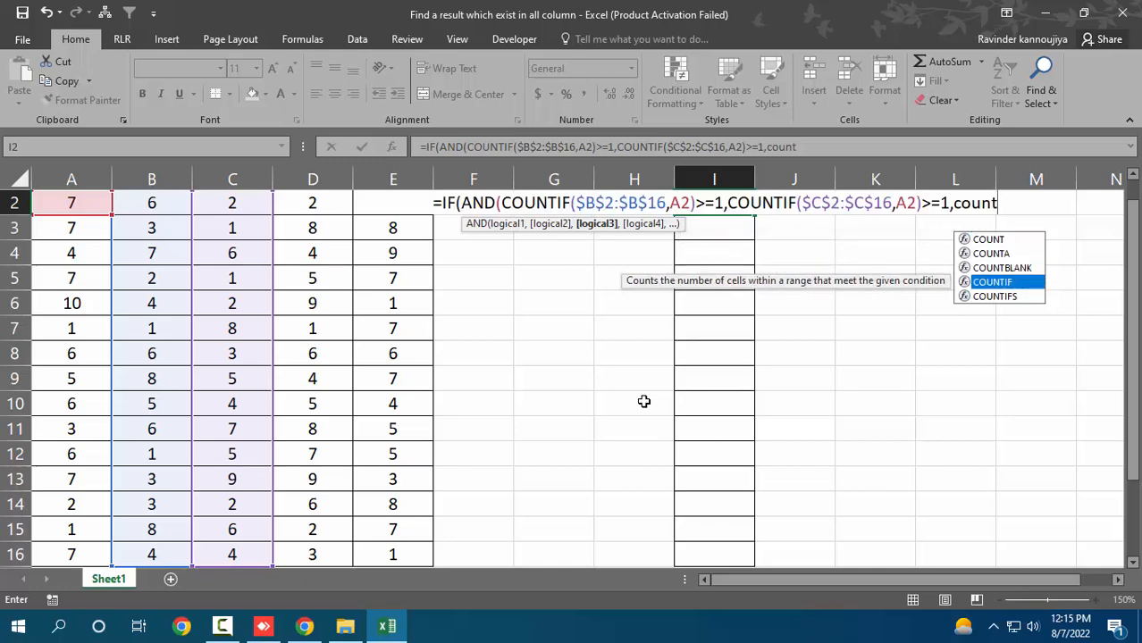
key("Tab")
key("Left")
key("Left")
key("Left")
key("Left")
key("Left")
key("ctrl+shift+Down")
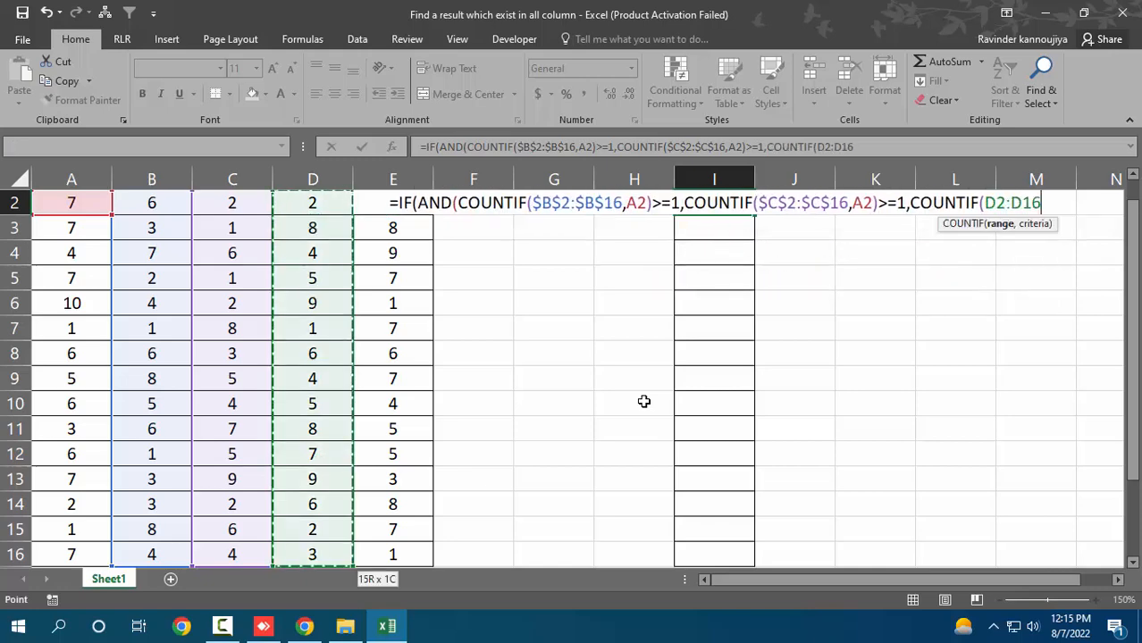
key("F4")
Step: Complete the Data 4 COUNTIF with A2 as its criteria and require a count of >=1
type(",")
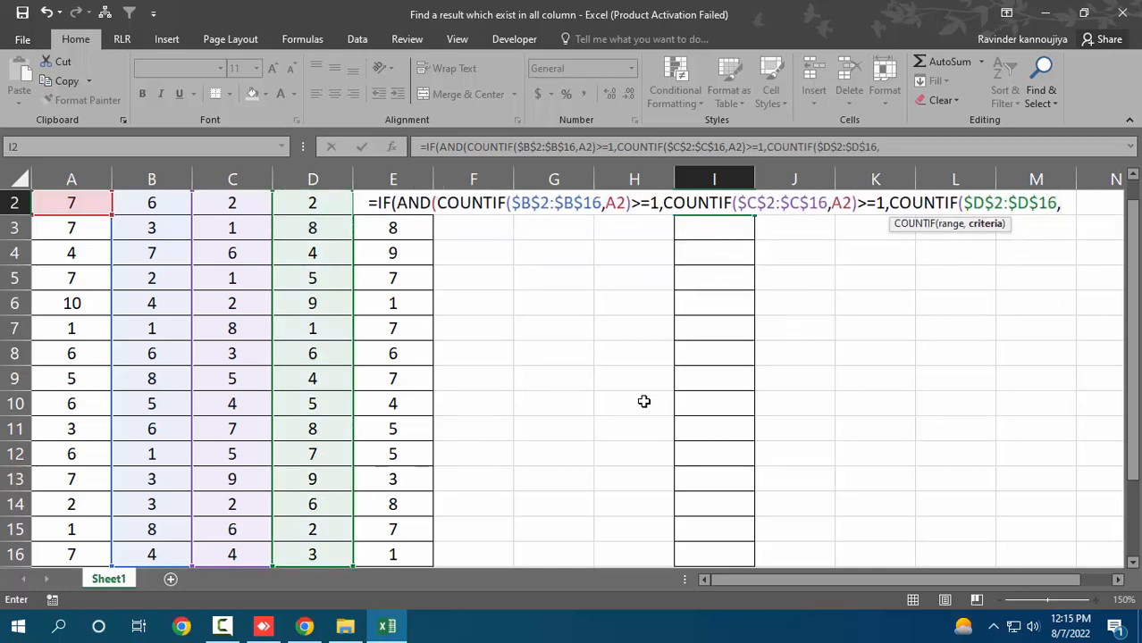
key("Left")
key("Left")
key("Left")
key("Left")
key("Left")
key("Left")
key("Left")
key("Left")
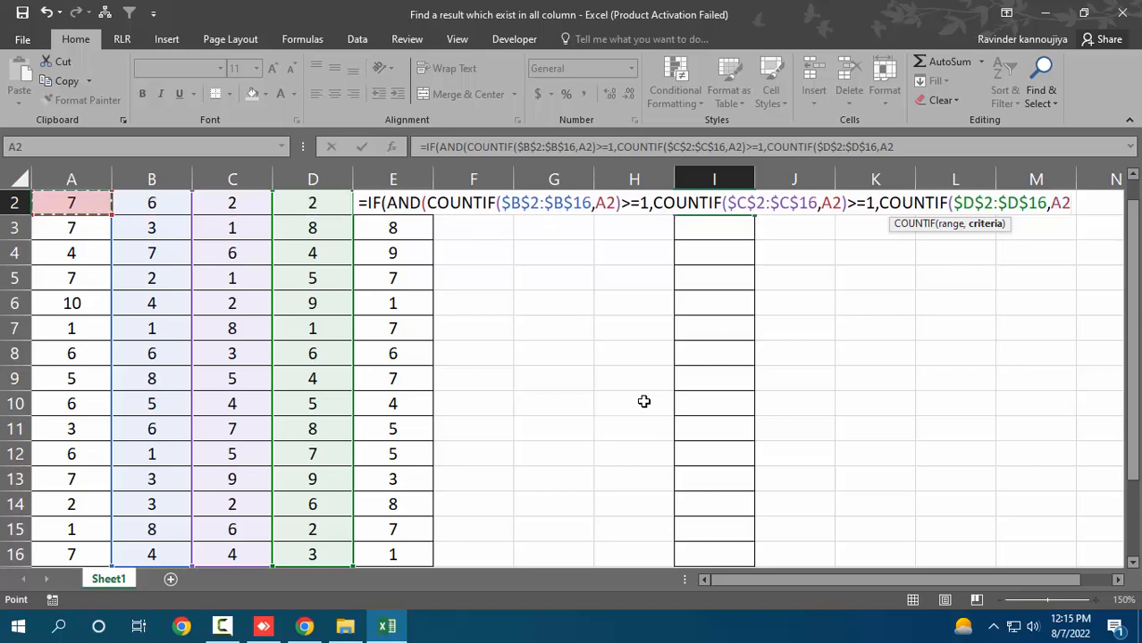
type(")>=")
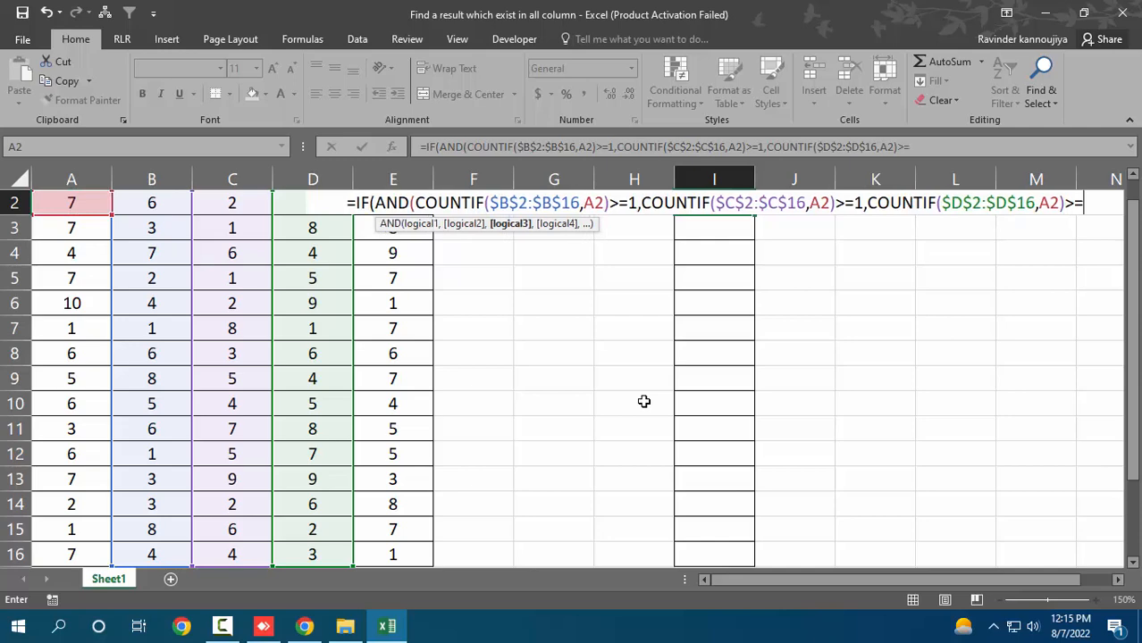
type("1")
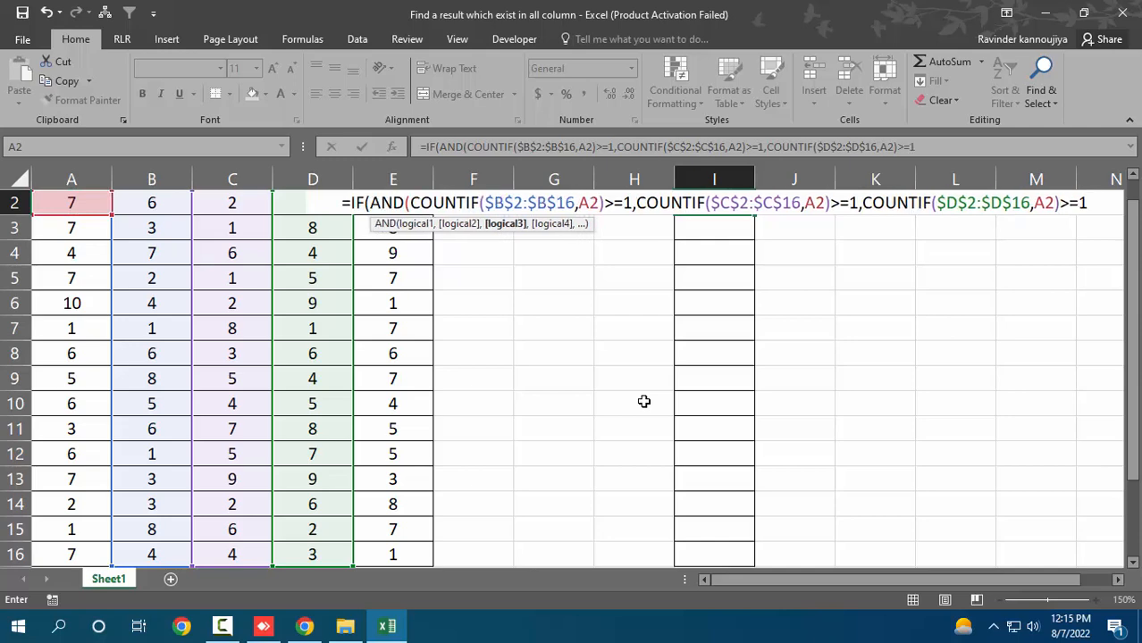
Step: Add a fourth COUNTIF condition to the AND, with the Data 5 values as absolute range $E$2:$E$16
type(",count")
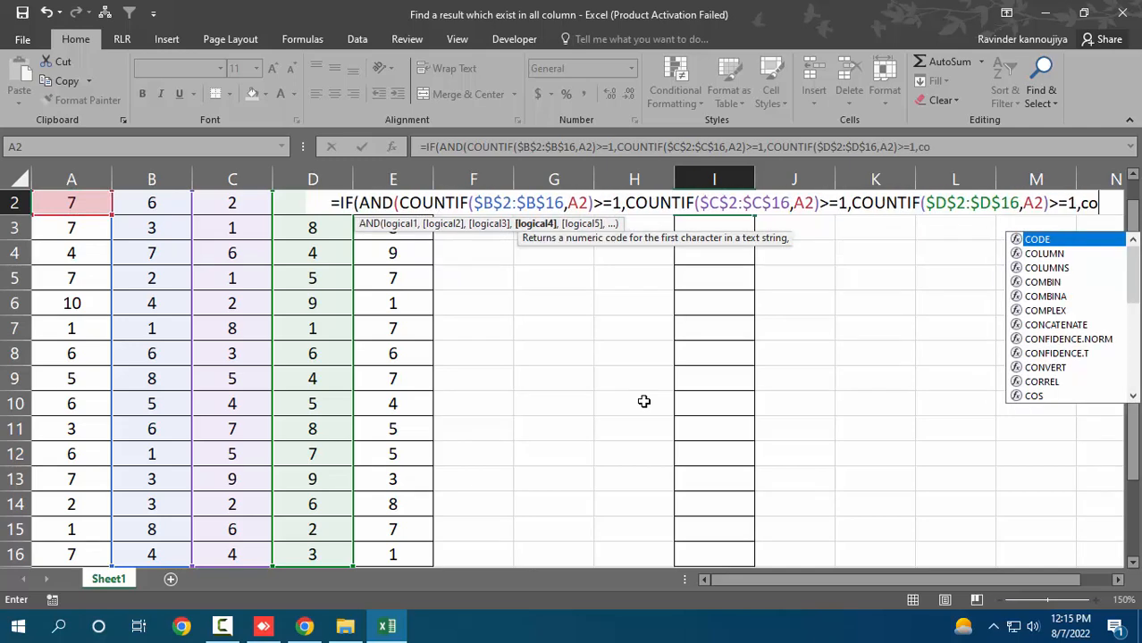
key("Down")
key("Down")
key("Tab")
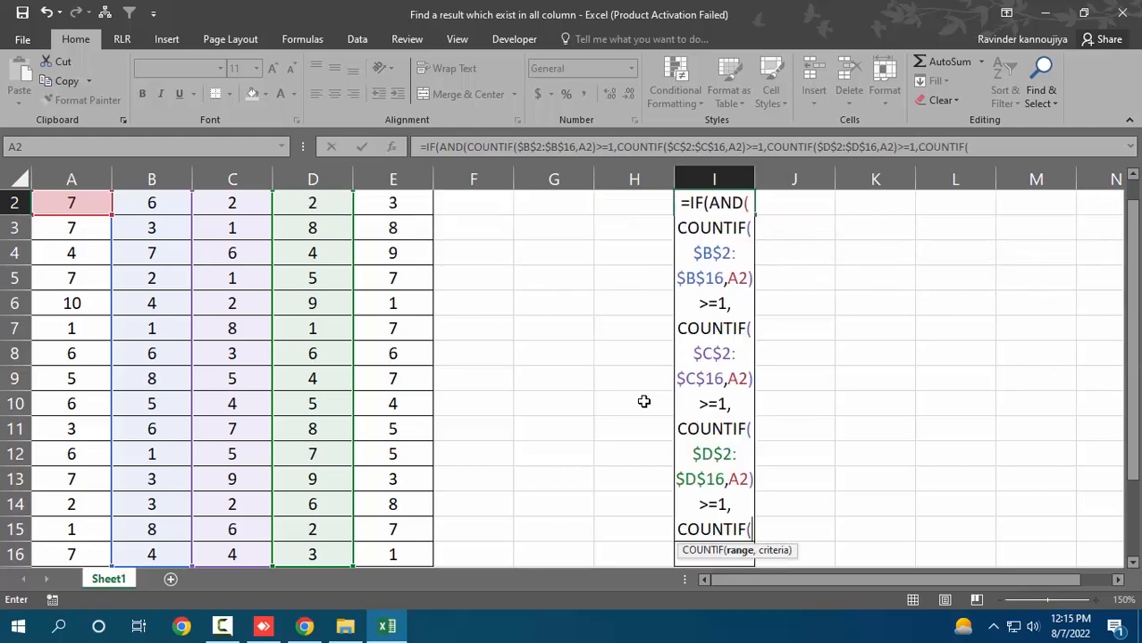
key("Left")
key("Left")
key("Left")
key("Left")
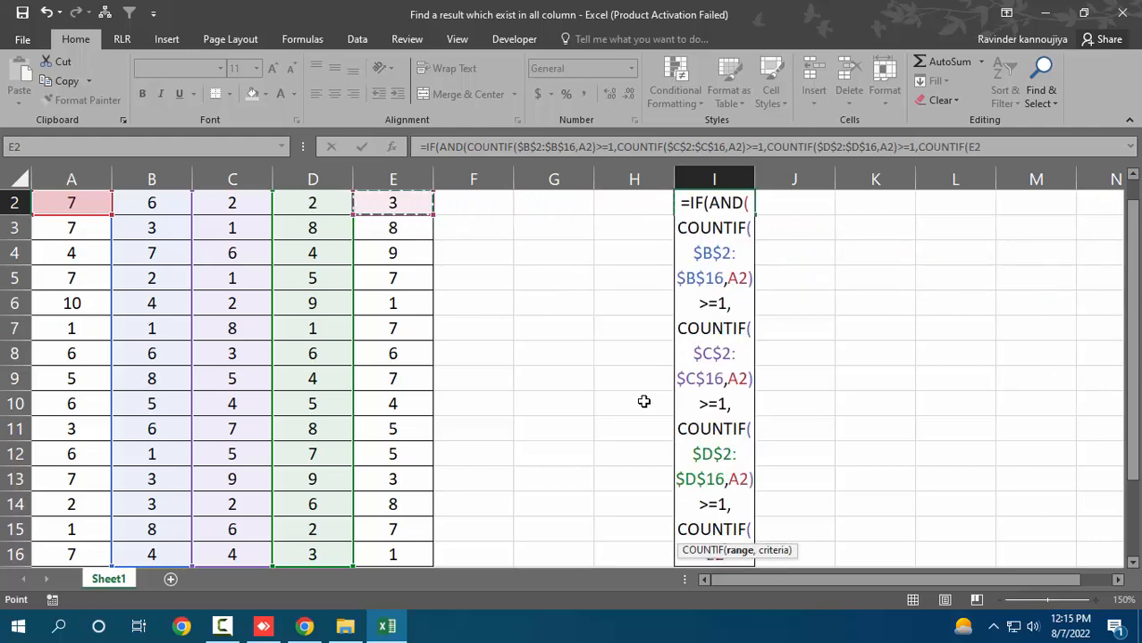
key("ctrl+shift+Down")
key("F4")
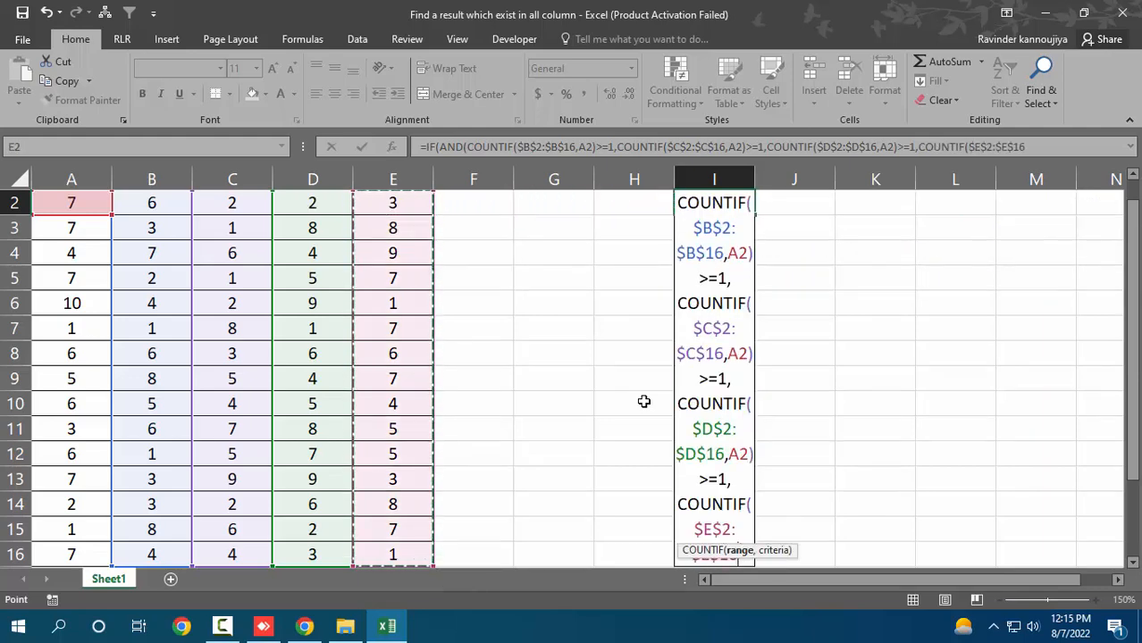
Step: Complete the Data 5 COUNTIF with A2 as its criteria and require a count of >=1
type(",")
key("Left")
key("Left")
key("Left")
key("Left")
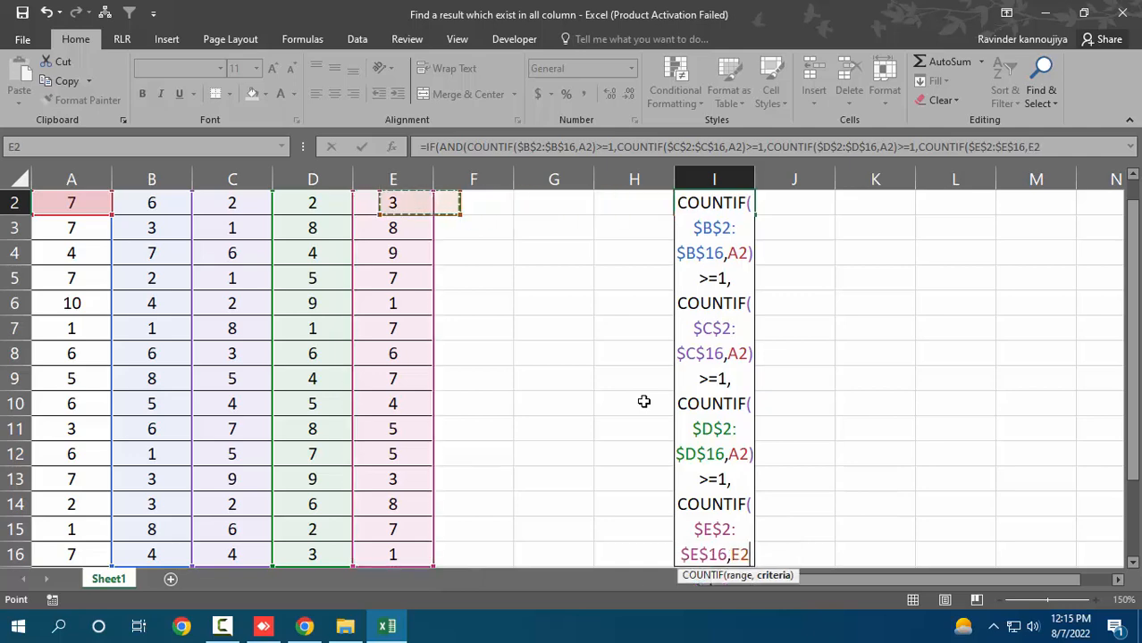
key("Left")
key("Left")
key("Left")
key("Left")
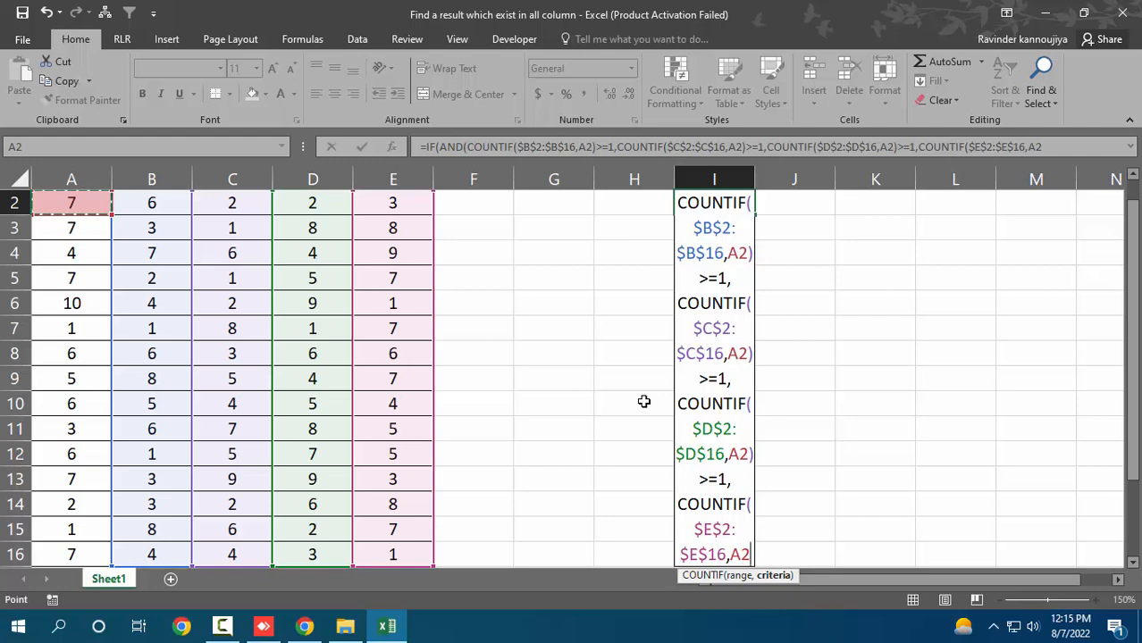
type(")>")
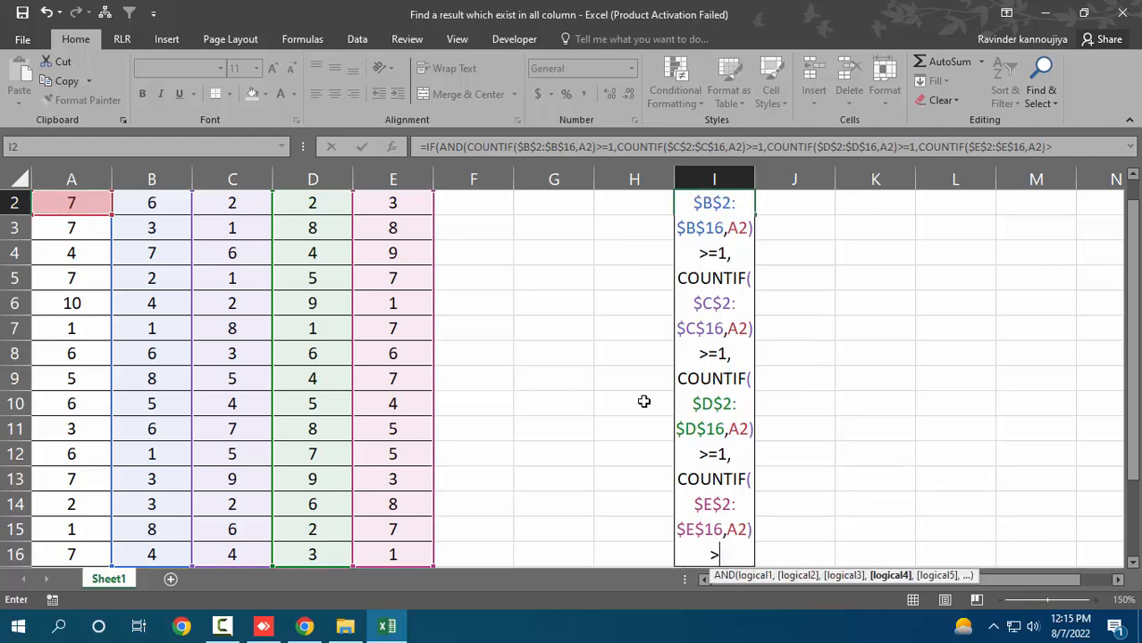
type("=1")
Step: Close the AND test and set A2 as the IF function's value if true
type(")")
type(",")
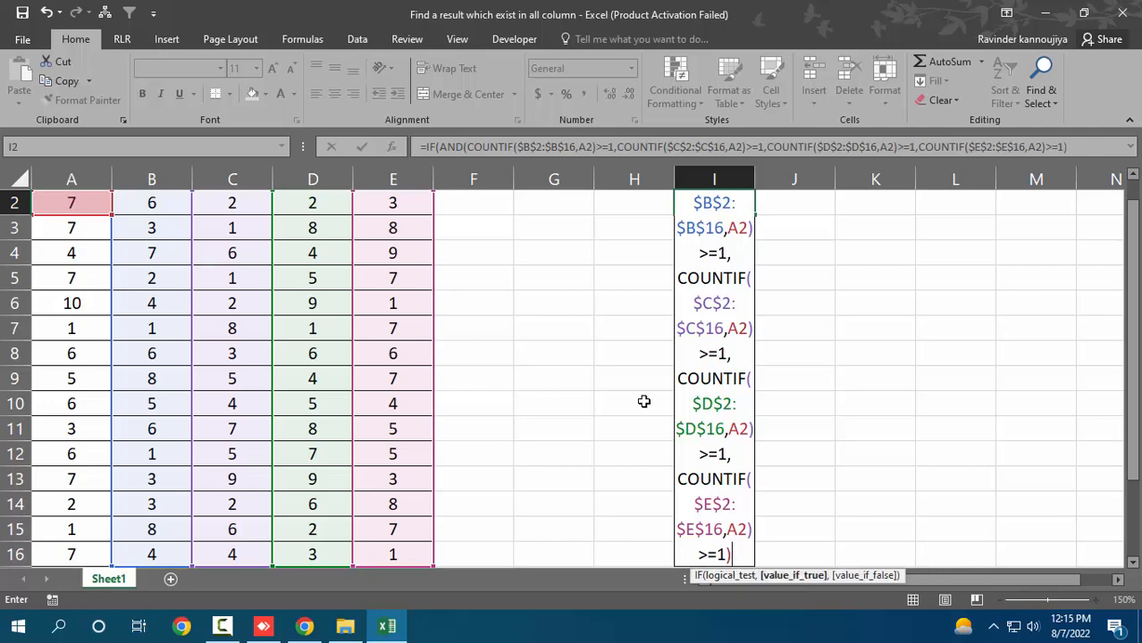
key("Left")
key("Left")
key("Left")
key("Left")
key("Left")
key("Left")
key("Left")
key("Left")
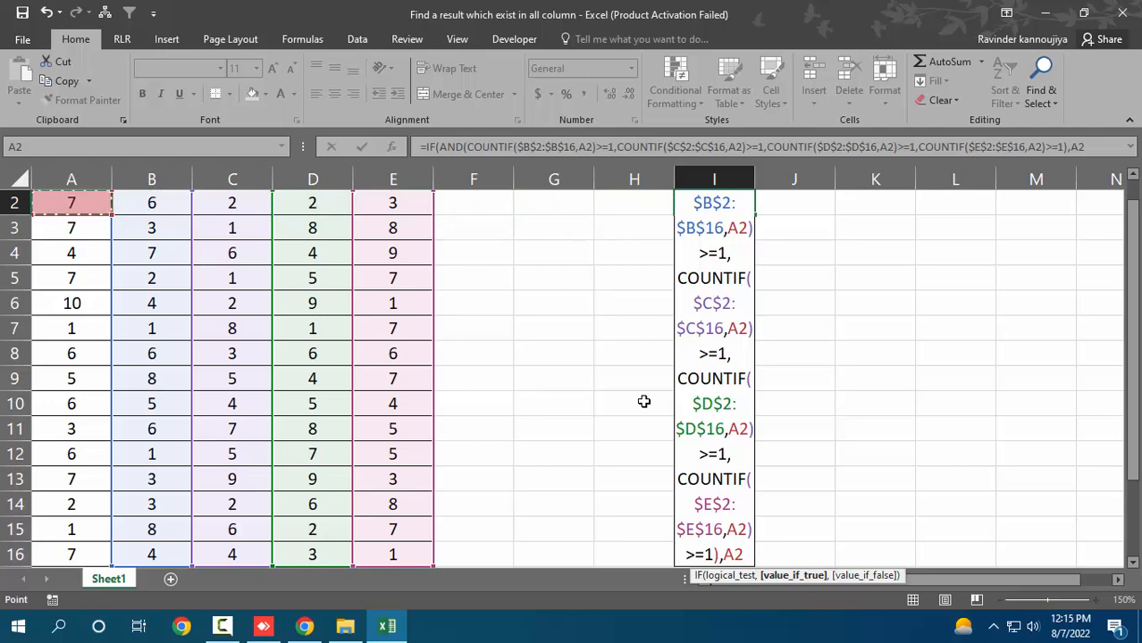
Step: Set "Not Found" as the IF function's value if false and enter the finished formula in I2
type(",\"")
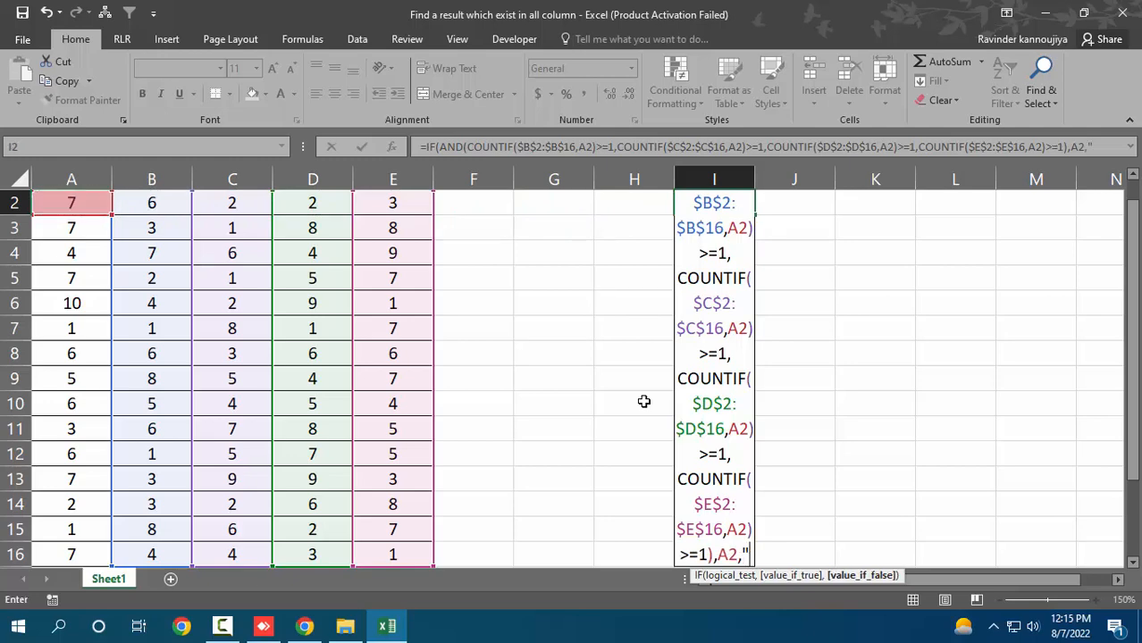
type("Not Founf")
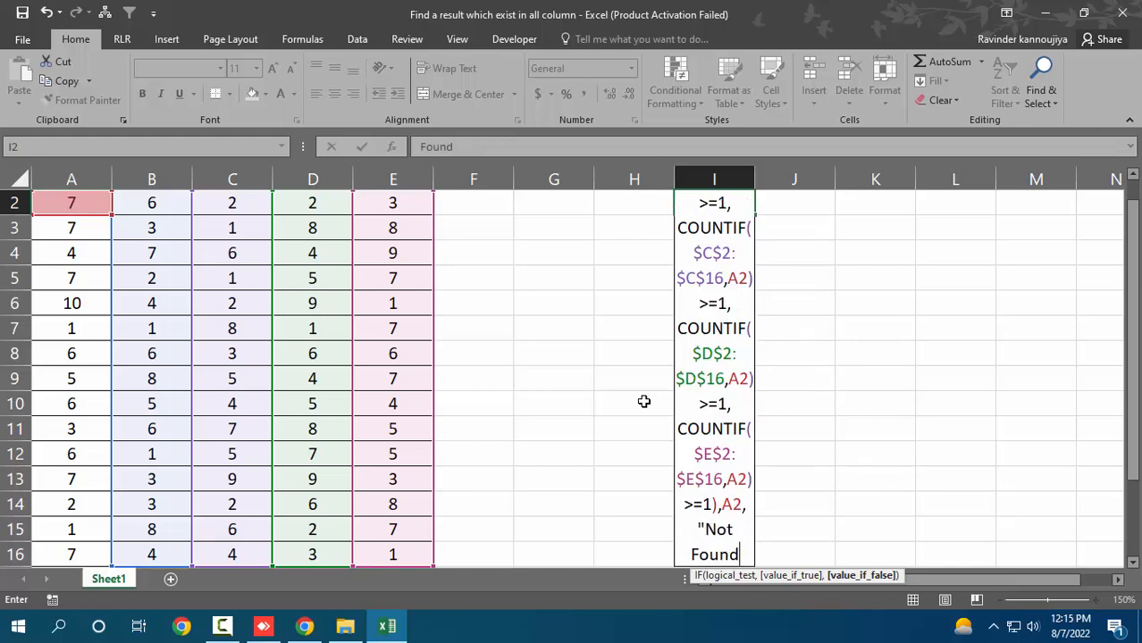
type("\")")
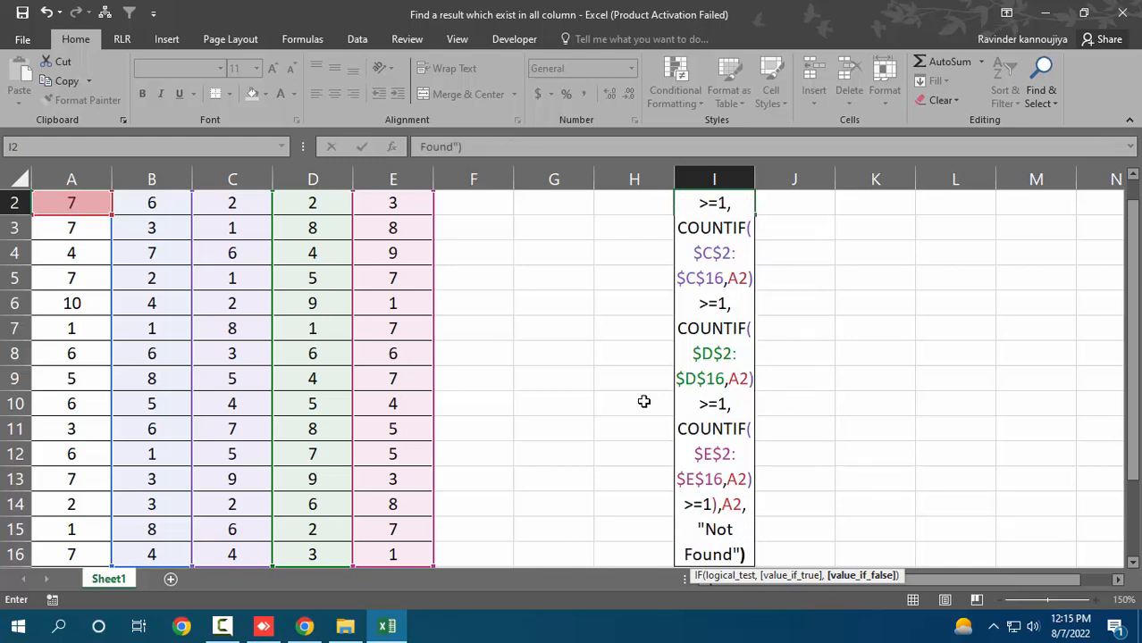
key("Return")
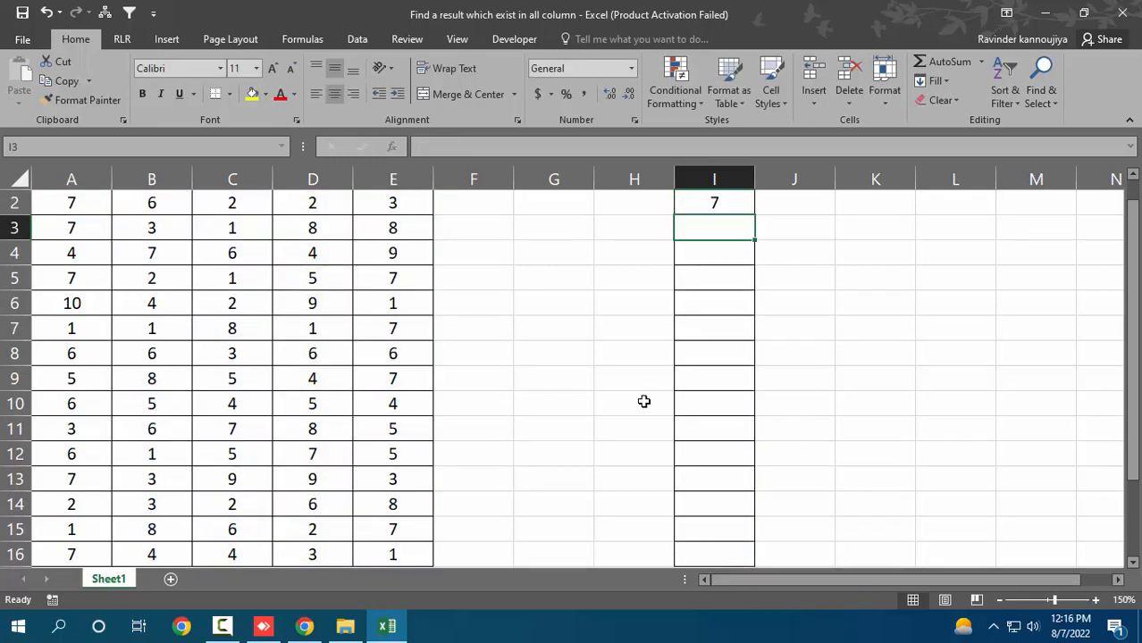
Step: Review the row 2 values across the Data 1 to Data 5 columns, starting from A2
key("Up")
key("Up")
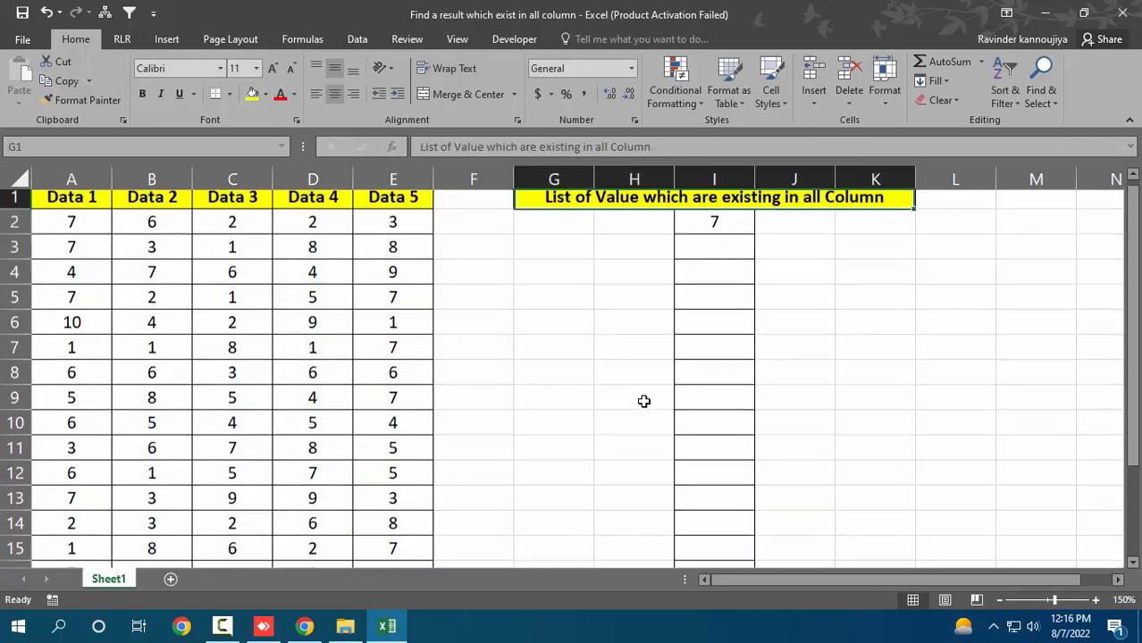
key("Left")
key("Left")
key("Left")
key("Left")
key("Left")
key("Left")
key("Down")
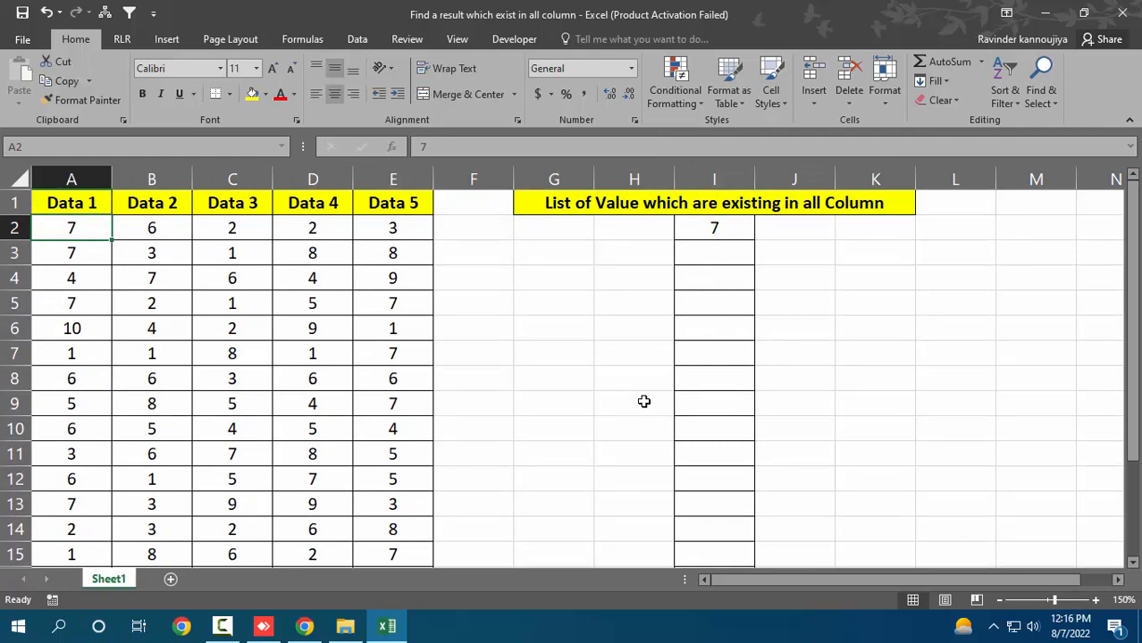
key("Right")
key("Right")
key("Right")
key("Right")
key("Left")
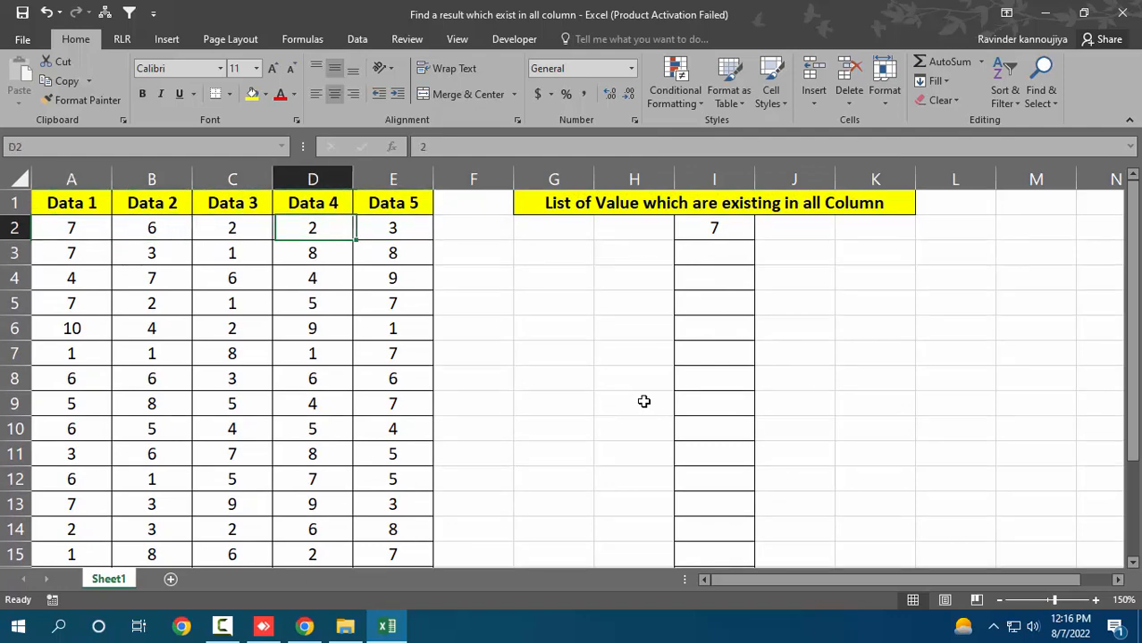
key("Left")
key("Left")
key("Left")
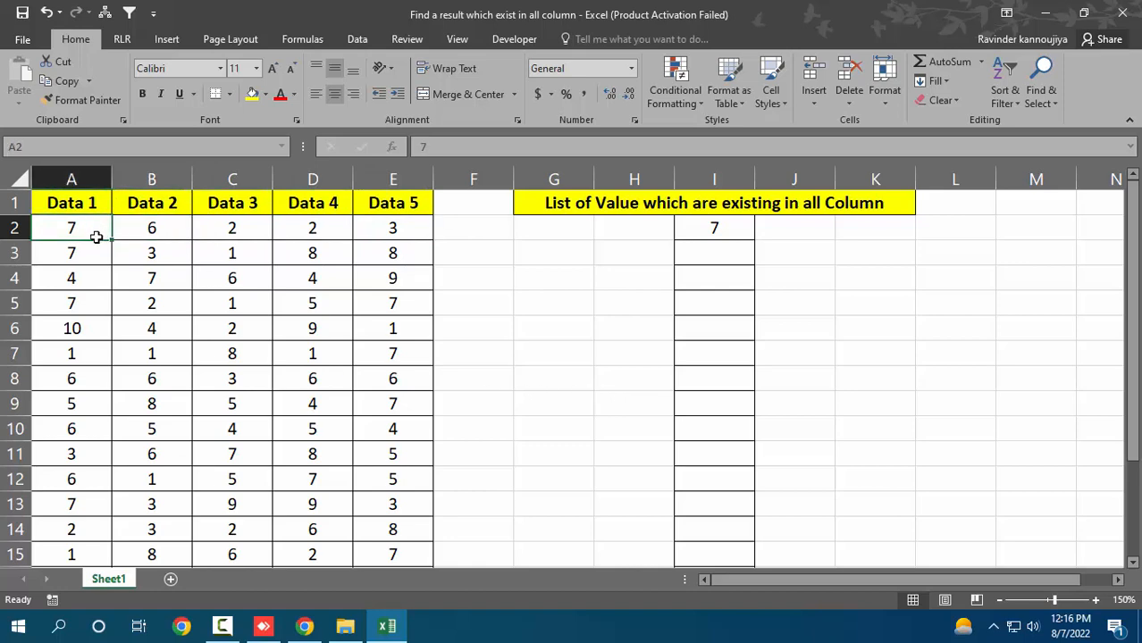
Step: Locate the A2 value in each of the Data 2, Data 3, Data 4 and Data 5 columns to verify the I2 result
left_click(172, 276)
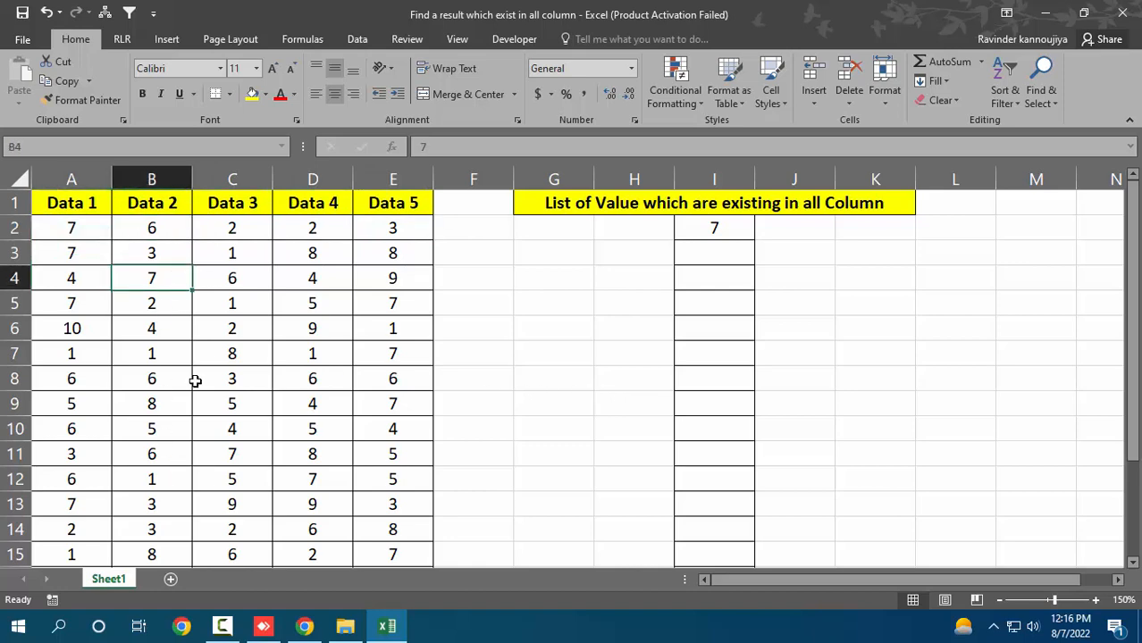
left_click(237, 453)
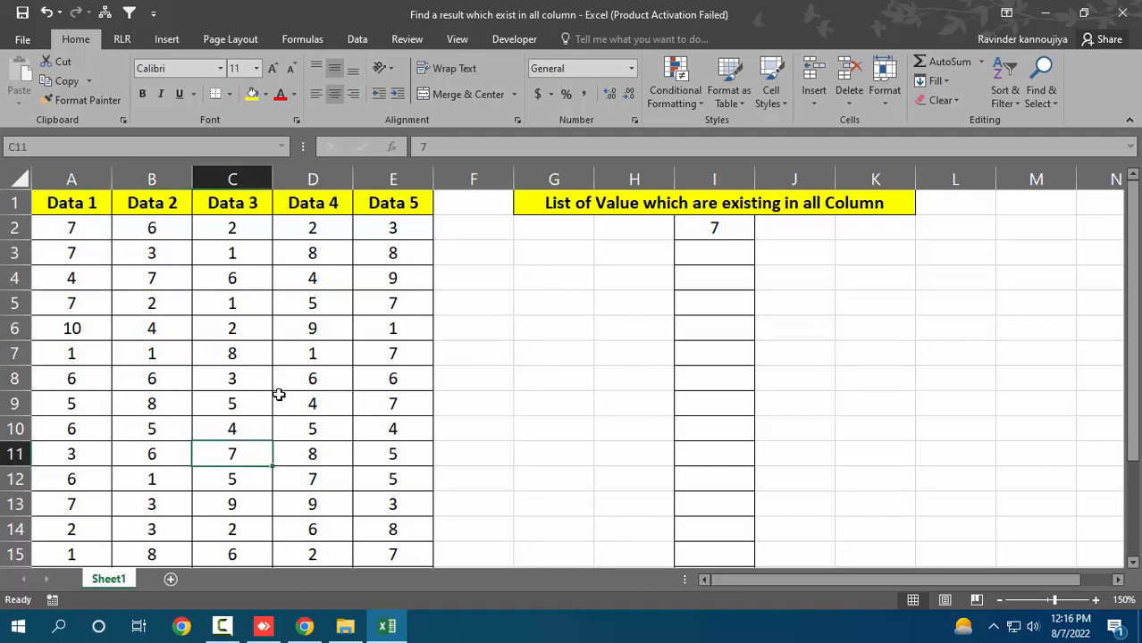
double_click(310, 476)
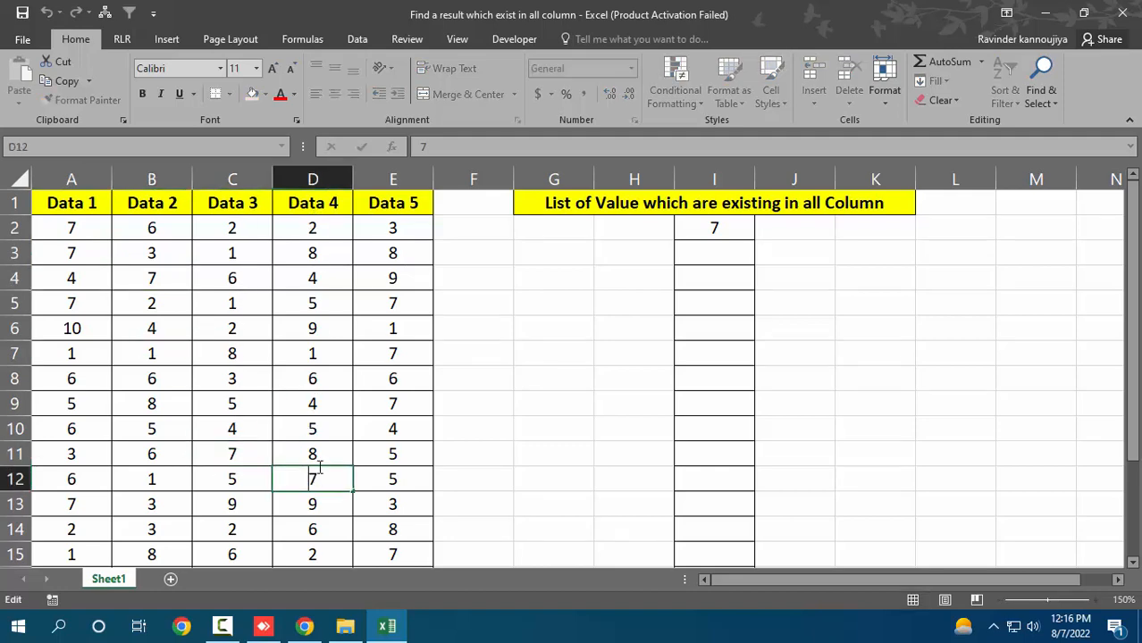
left_click(390, 304)
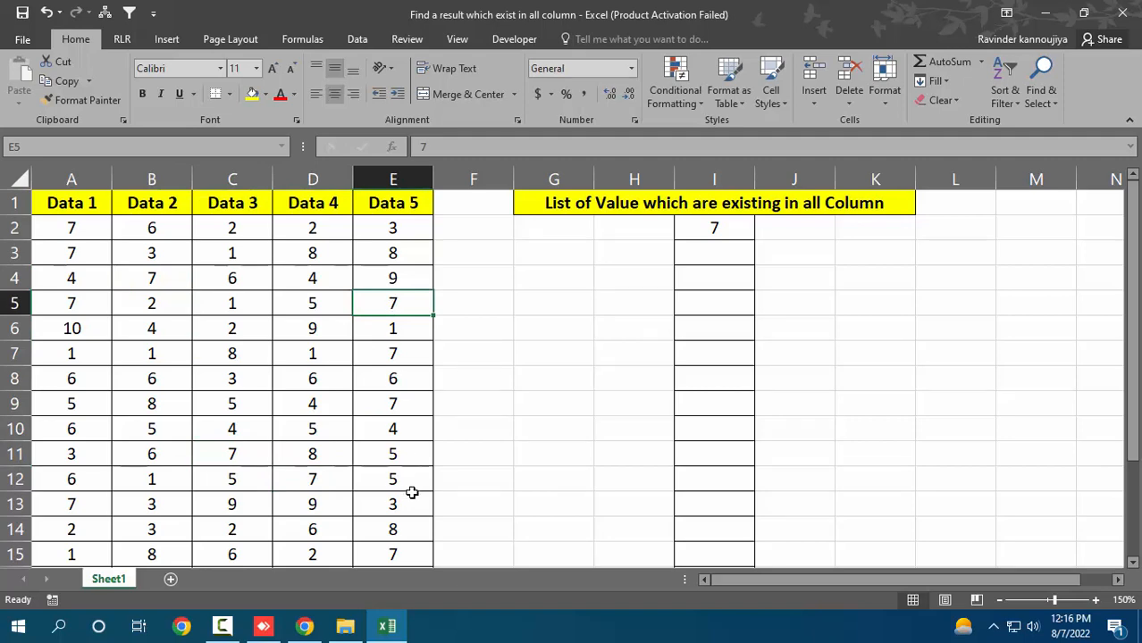
left_click(395, 547)
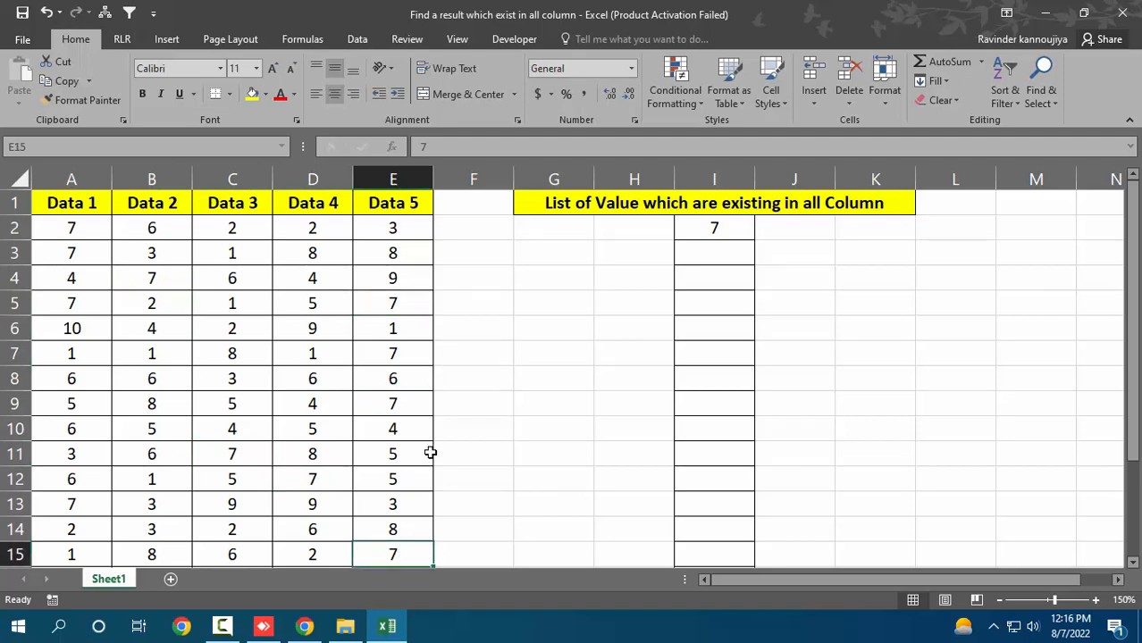
left_click(84, 229)
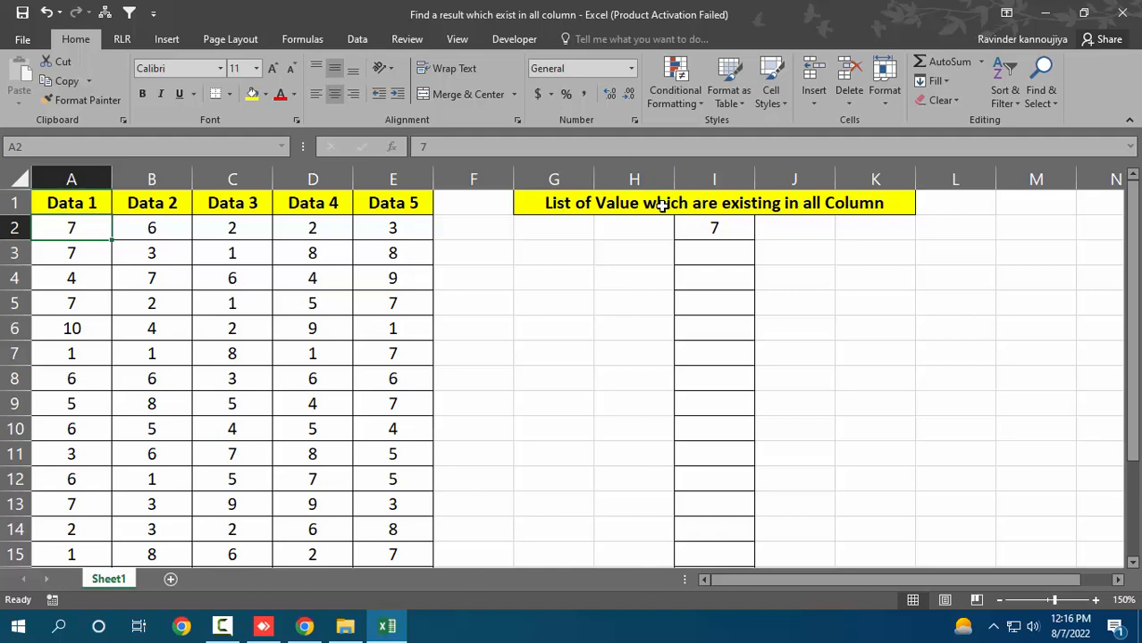
Step: Copy the formula in I2 down the result column through I16
left_click(725, 229)
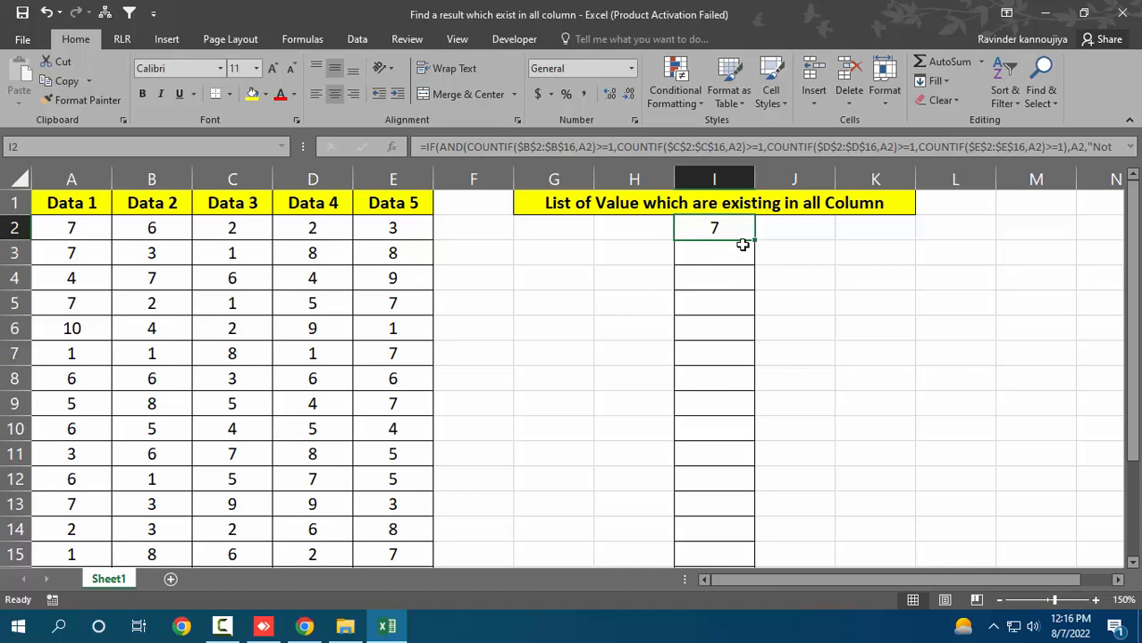
key("ctrl+c")
key("shift+Down")
key("shift+Down")
key("shift+Down")
key("shift+Down")
key("shift+Down")
key("shift+Down")
key("shift+Down")
key("shift+Down")
key("shift+Down")
key("shift+Down")
key("shift+Down")
key("shift+Down")
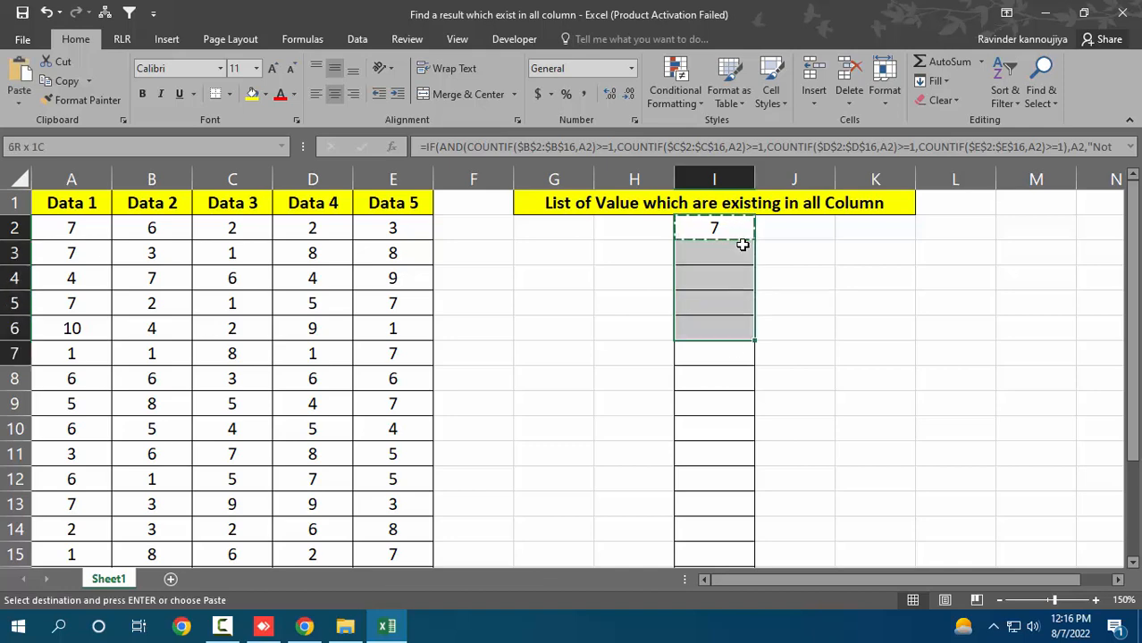
key("shift+Down")
key("shift+Down")
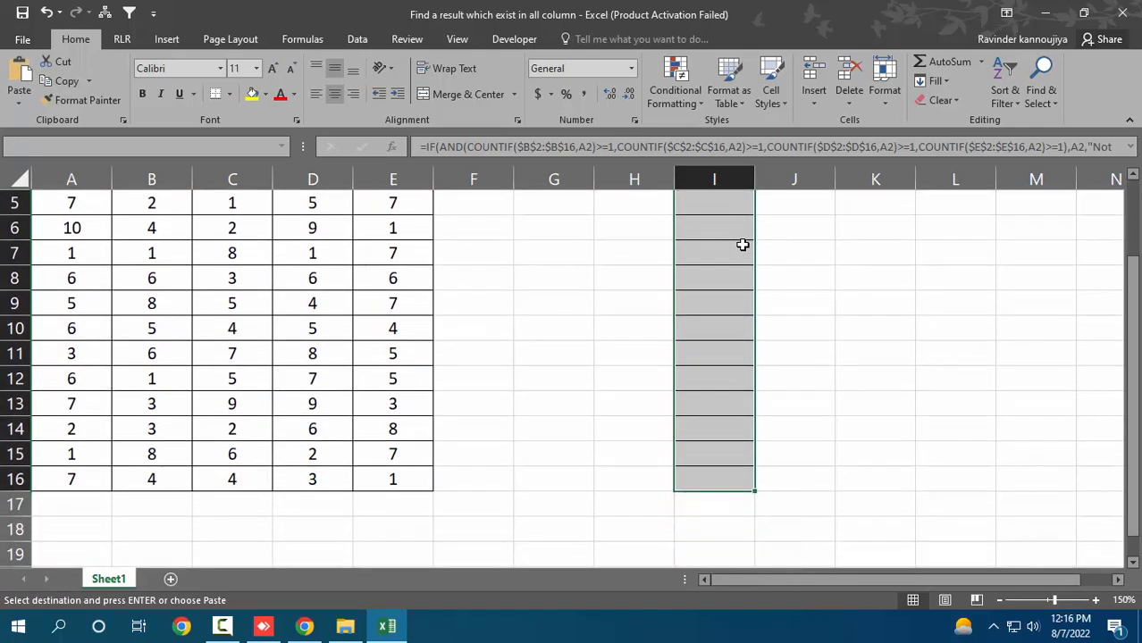
key("ctrl+v")
Step: Check the copied formula results in column I down to I6
left_click(742, 245)
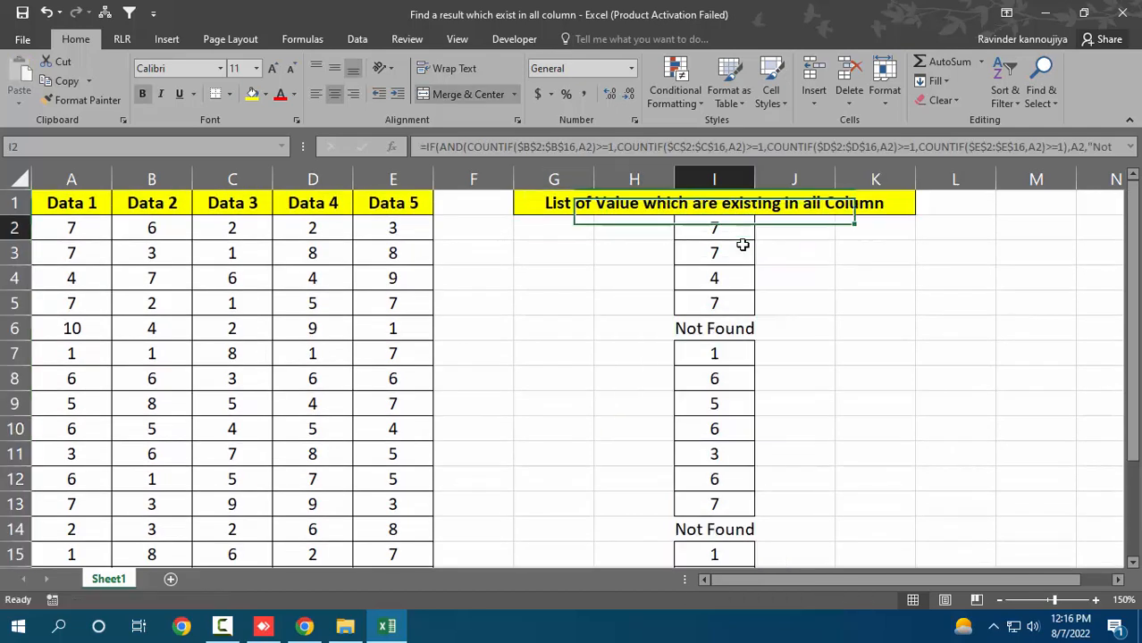
key("Down")
key("Down")
key("Down")
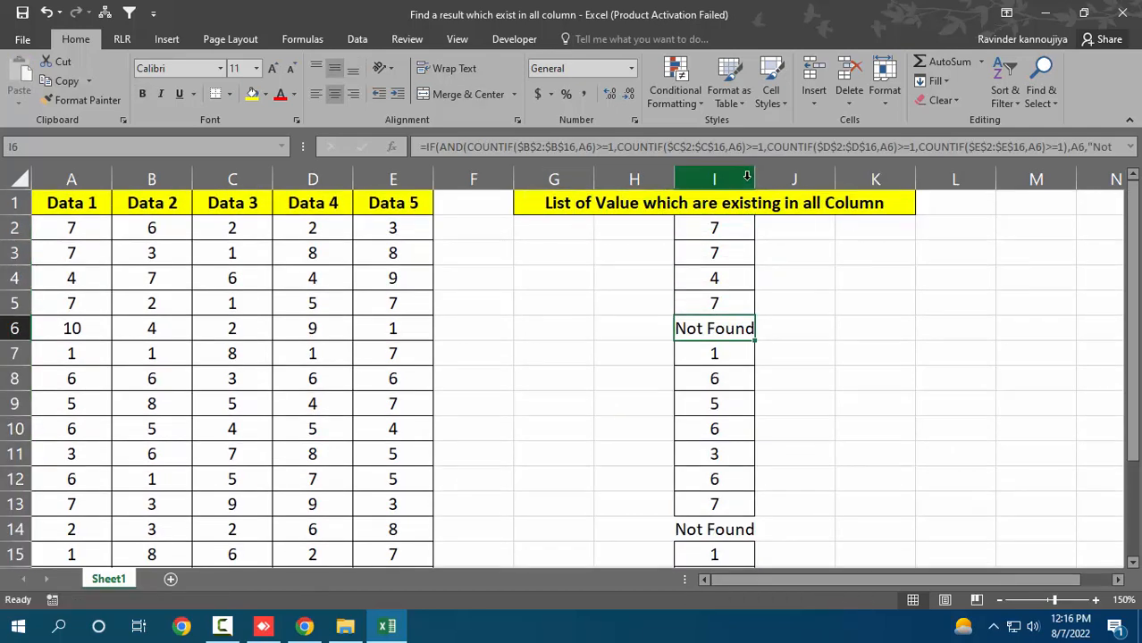
Step: Widen column I slightly to fit its text results, and trace the row 6 result back to the Data 1 value in A6
left_click_drag(755, 178, 765, 178)
key("Left")
key("Left")
key("Left")
key("Left")
key("Left")
key("Left")
key("Left")
key("Left")
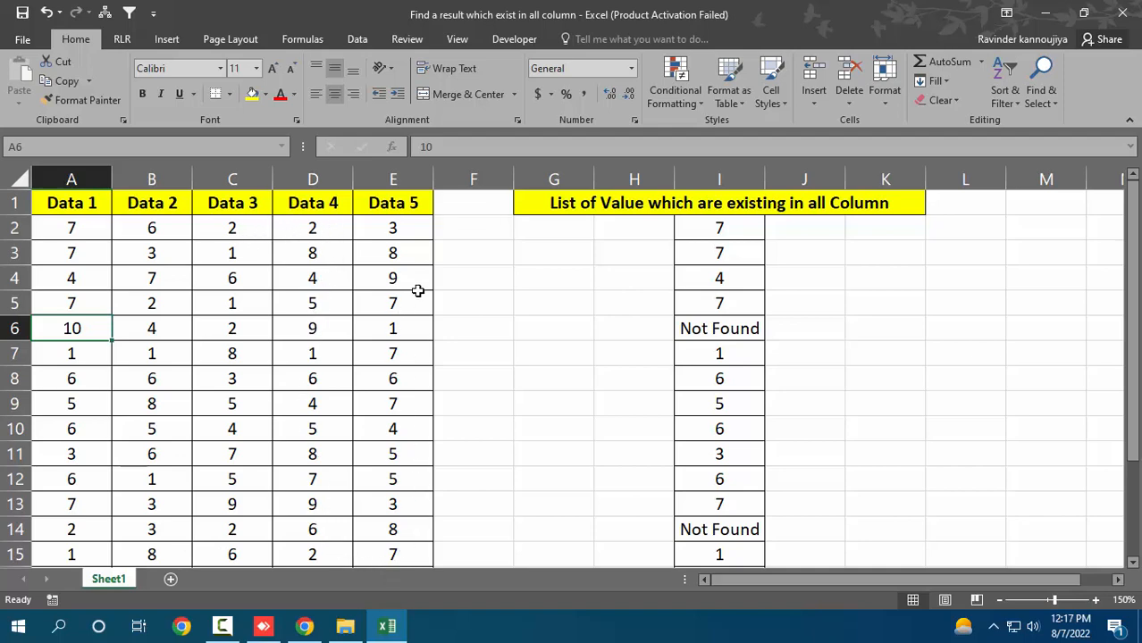
Step: Review the row 10 values across the Data 1 to Data 5 columns through to the result in I10
key("Down")
key("Down")
key("Down")
key("Down")
key("Right")
key("Right")
key("Right")
key("Right")
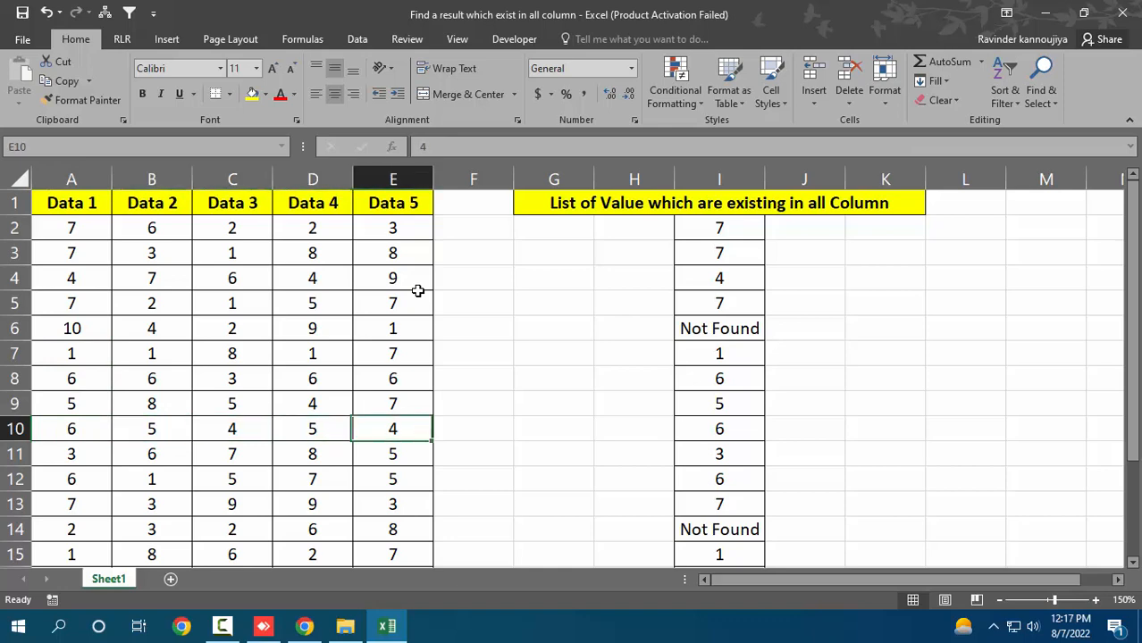
key("Right")
key("Right")
key("Right")
key("Right")
Step: Examine the result in I14 and trace it back along row 14 to the Data 1 value in A14
key("Down")
key("Down")
key("Down")
key("Down")
key("Left")
key("Left")
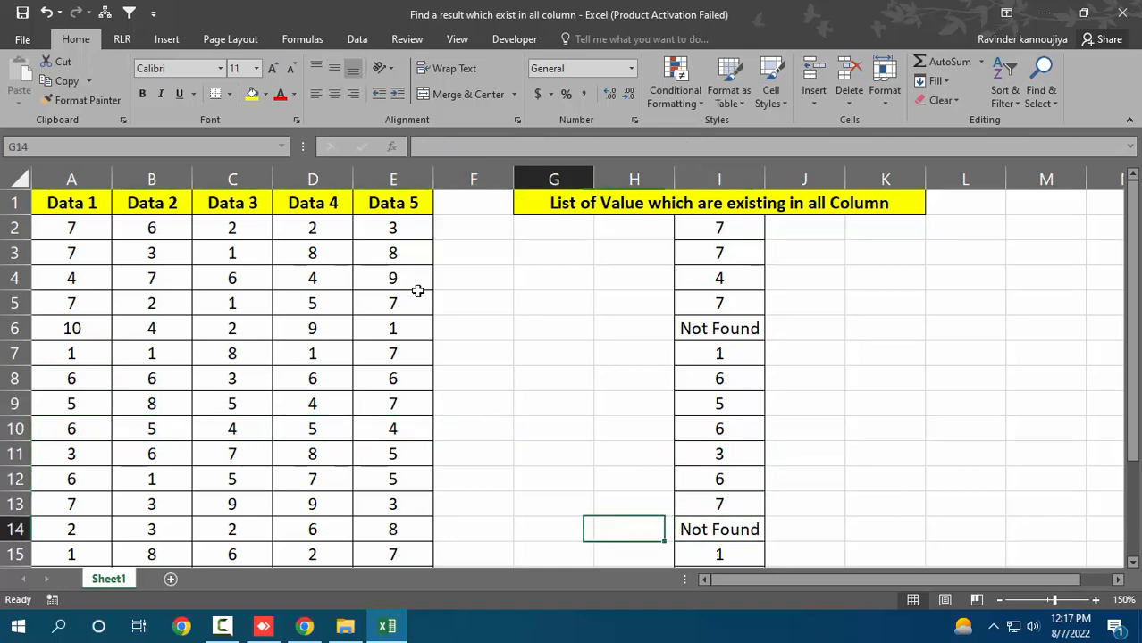
key("Left")
key("Left")
key("Left")
key("Left")
key("Left")
key("Left")
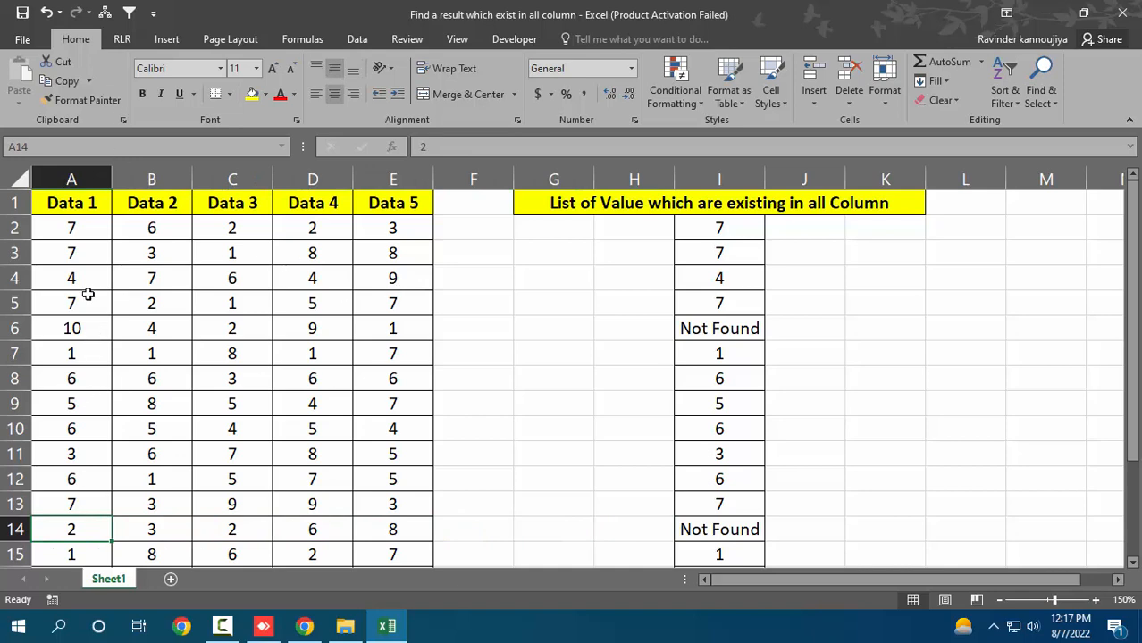
Step: Look through the values of the Data 1 to Data 5 columns to check which ones exist in every column
left_click_drag(79, 238, 94, 556)
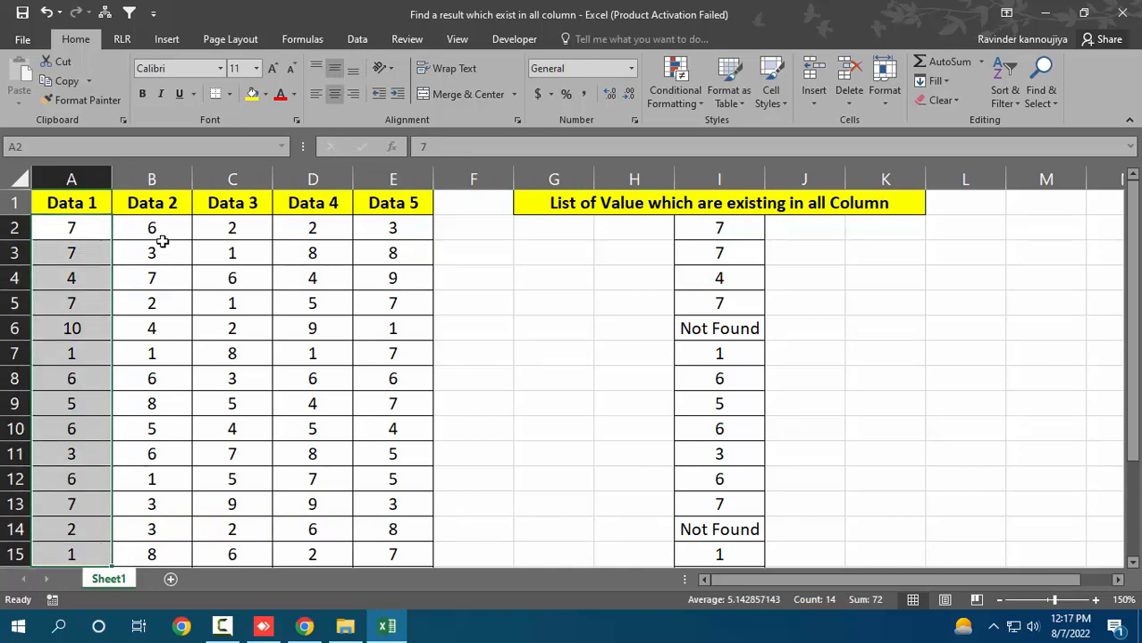
left_click_drag(158, 234, 156, 382)
left_click(158, 306)
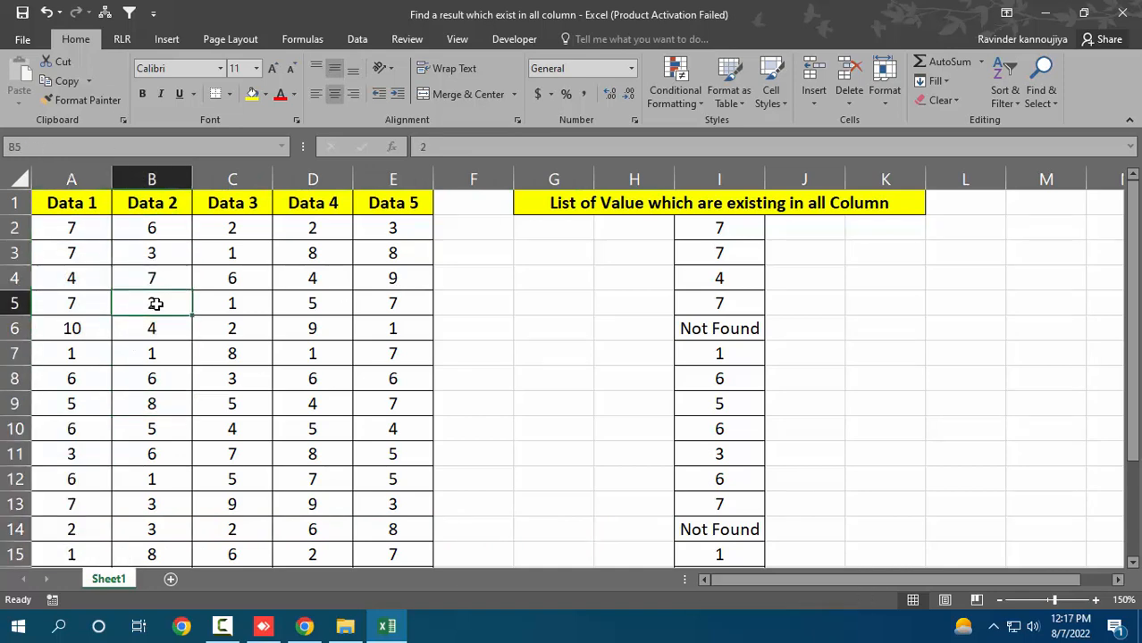
left_click(223, 238)
left_click_drag(312, 231, 327, 531)
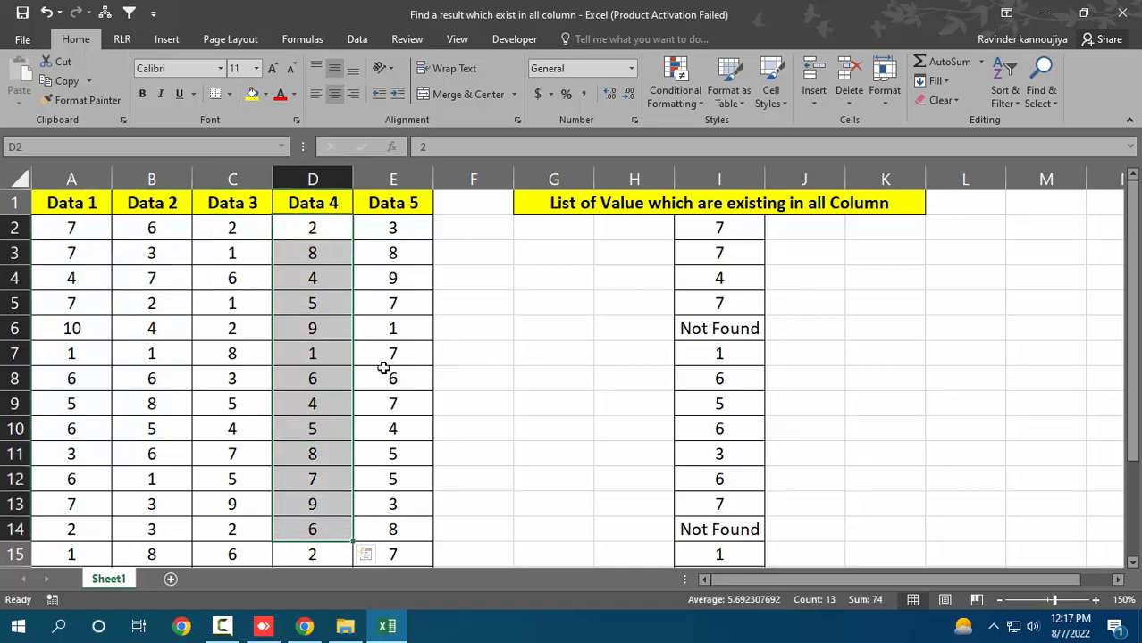
left_click_drag(391, 230, 395, 554)
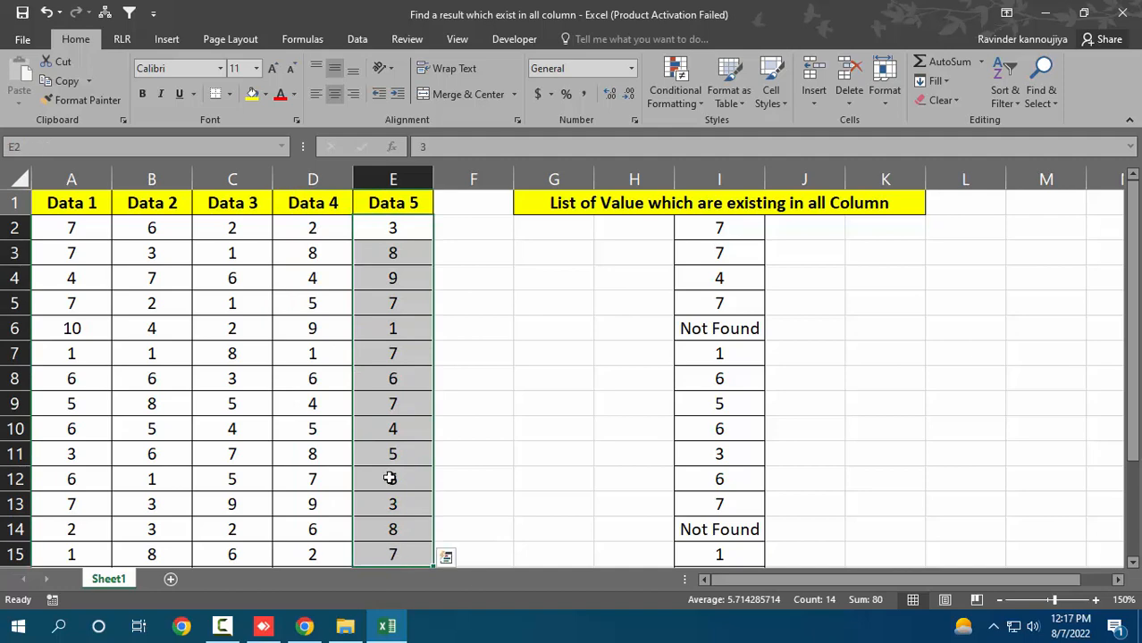
Step: Return to the result column and check the formula results from I2 down to I13
key("Left")
key("Left")
key("Right")
key("Right")
key("Right")
key("Right")
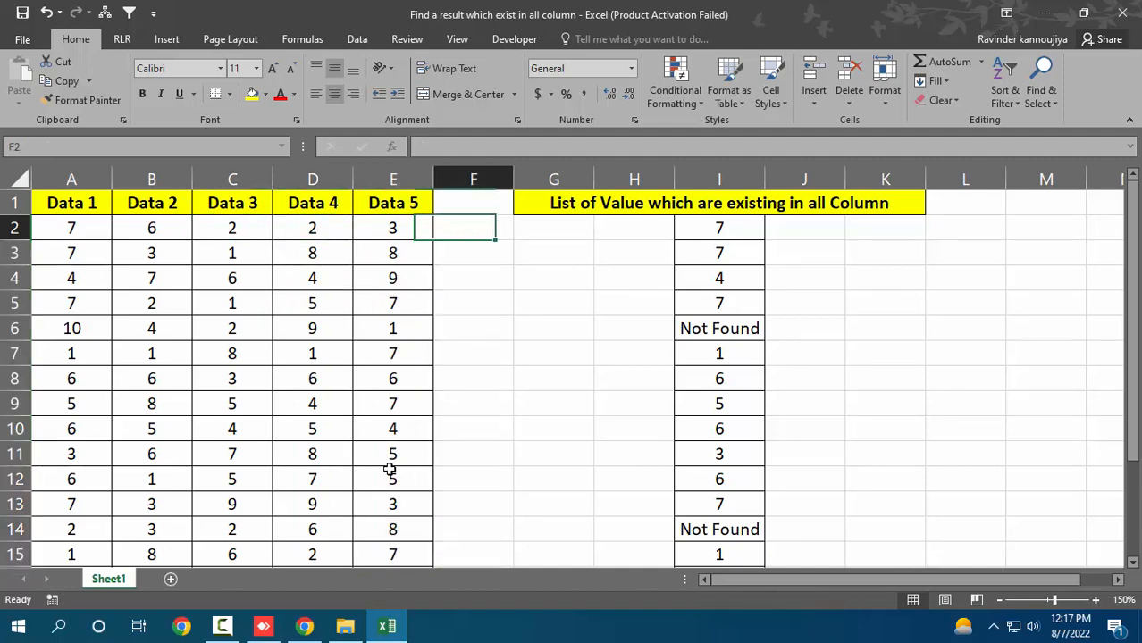
key("Right")
key("Right")
key("Down")
key("Down")
key("Down")
key("Down")
key("Down")
key("Down")
key("Down")
key("Down")
key("Down")
key("Down")
key("Down")
key("Down")
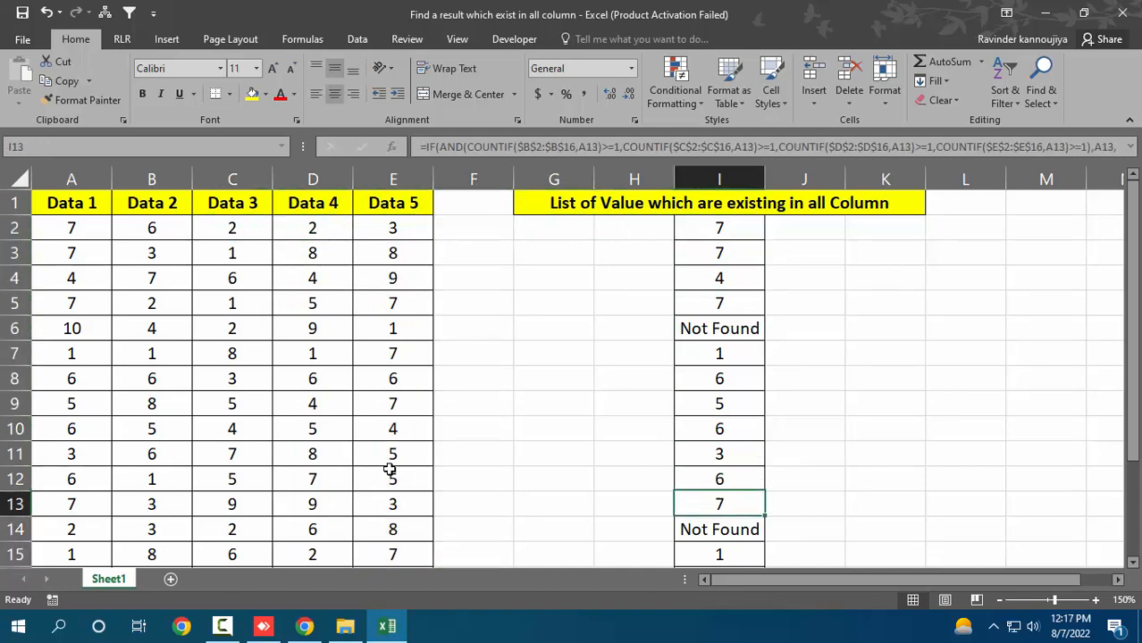